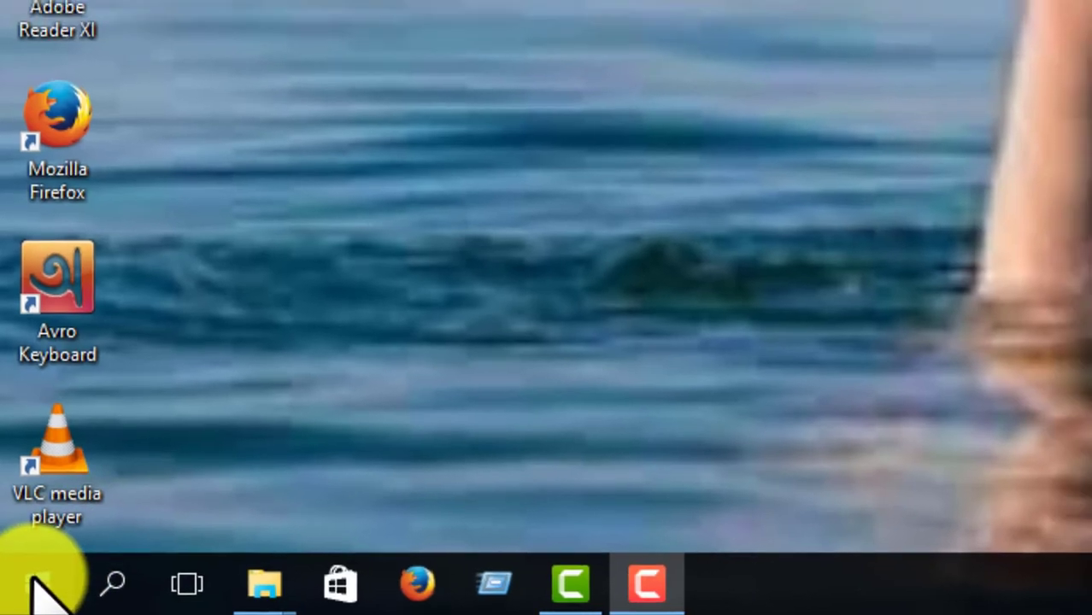
Step: Launch Word 2016 from the full list of installed apps and dismiss the Office activation notice
click(26, 585)
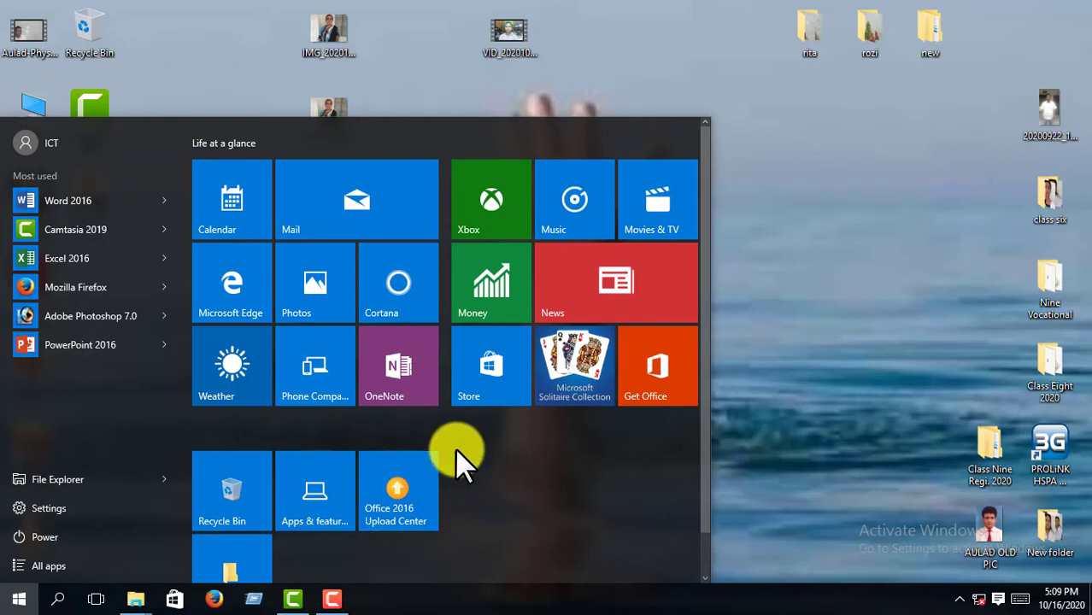
click(82, 564)
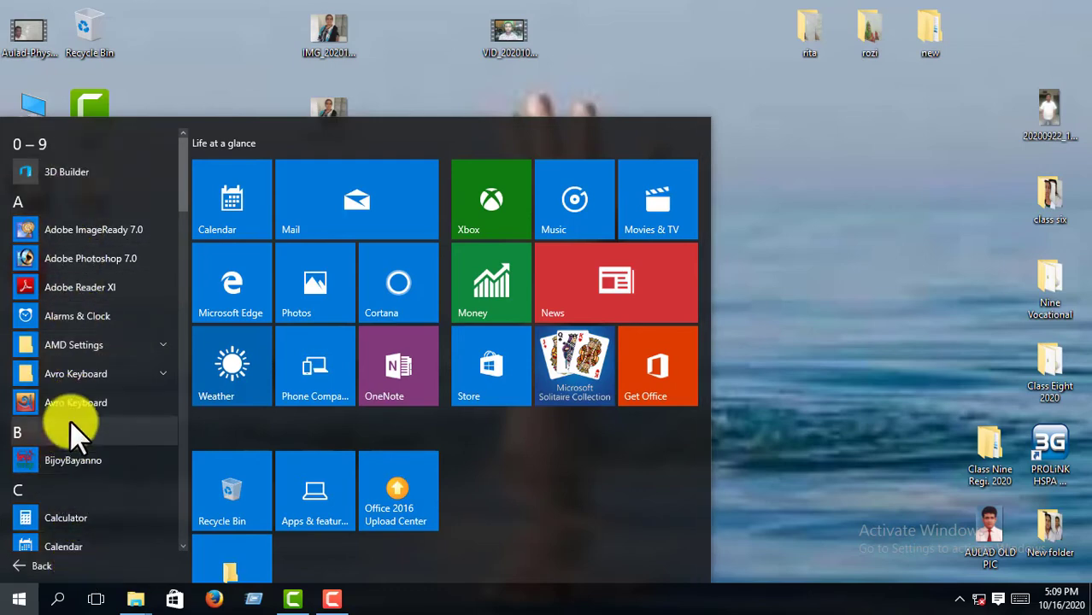
scroll(89, 284, down, 4)
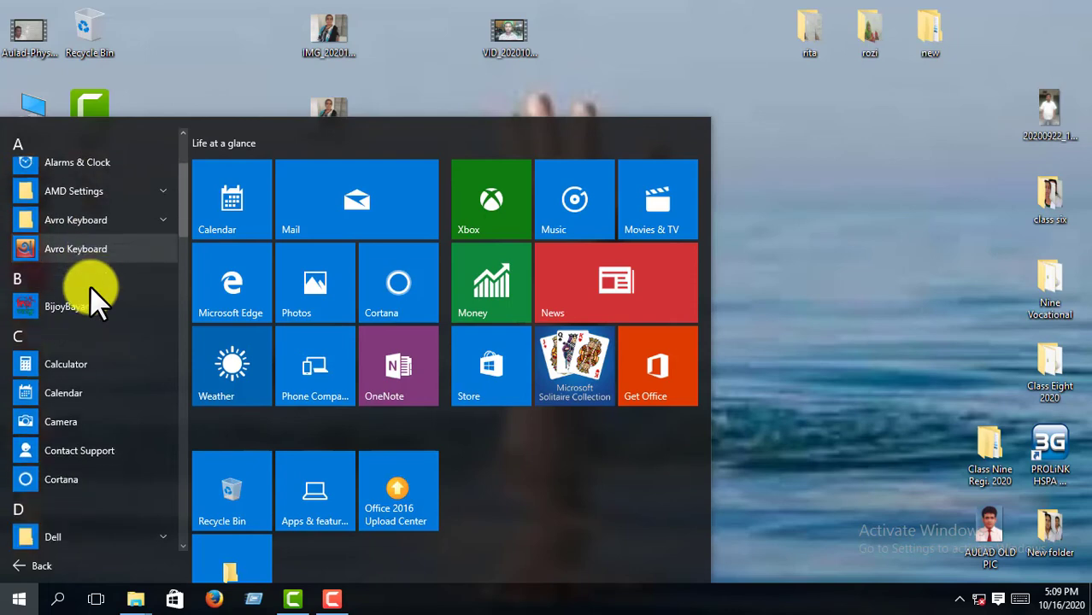
scroll(90, 285, down, 3)
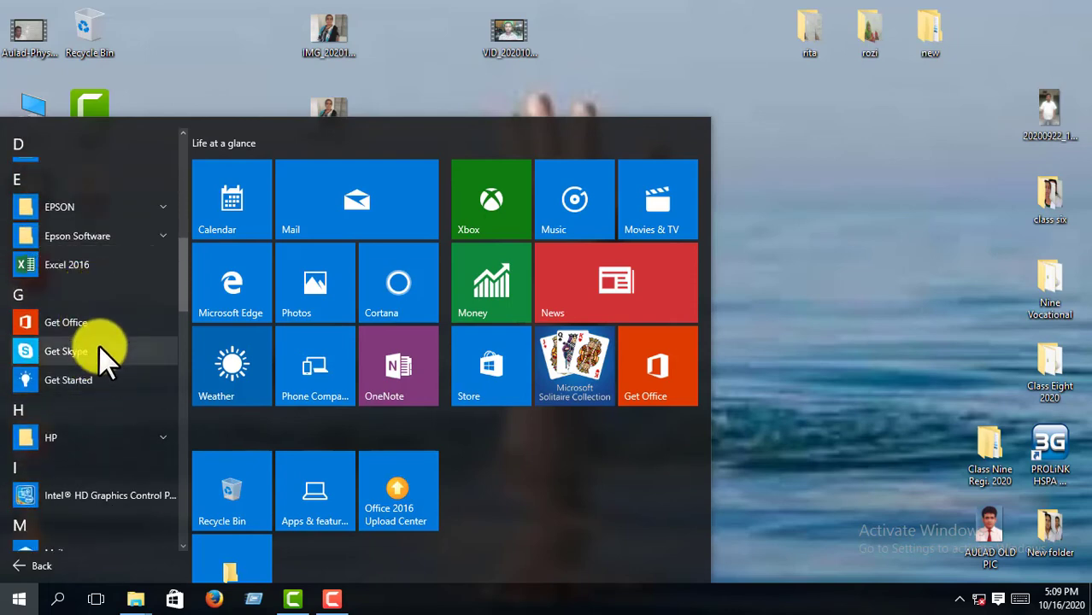
scroll(97, 312, down, 3)
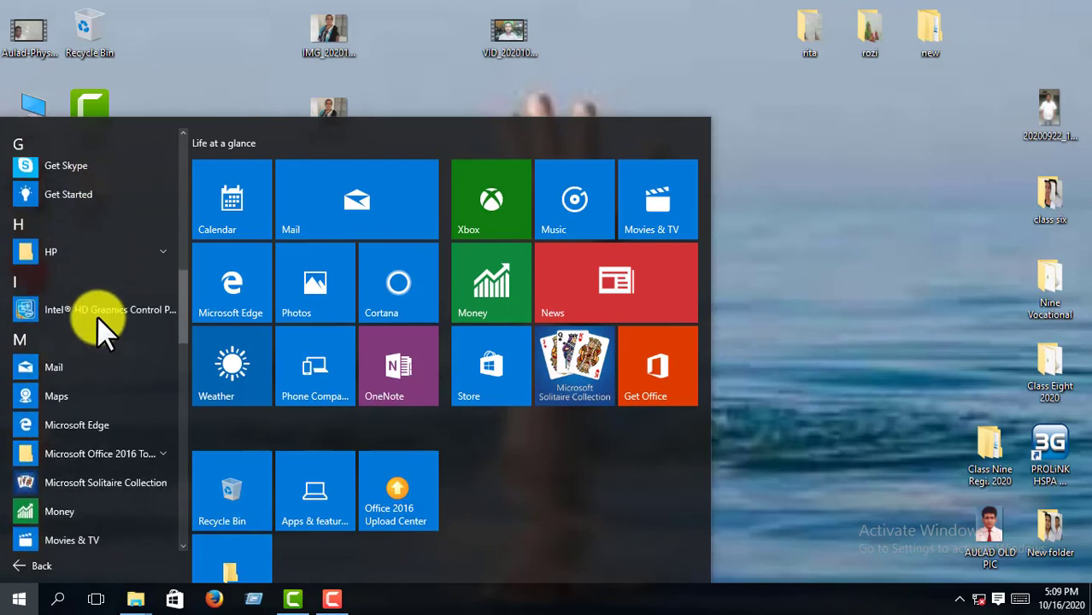
scroll(97, 315, down, 3)
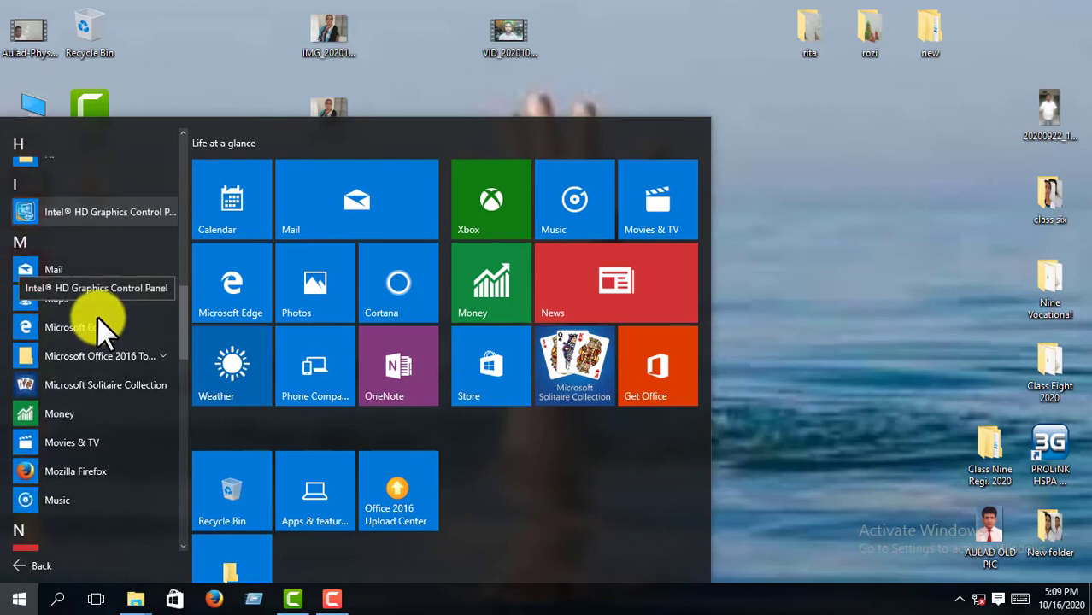
scroll(97, 314, down, 4)
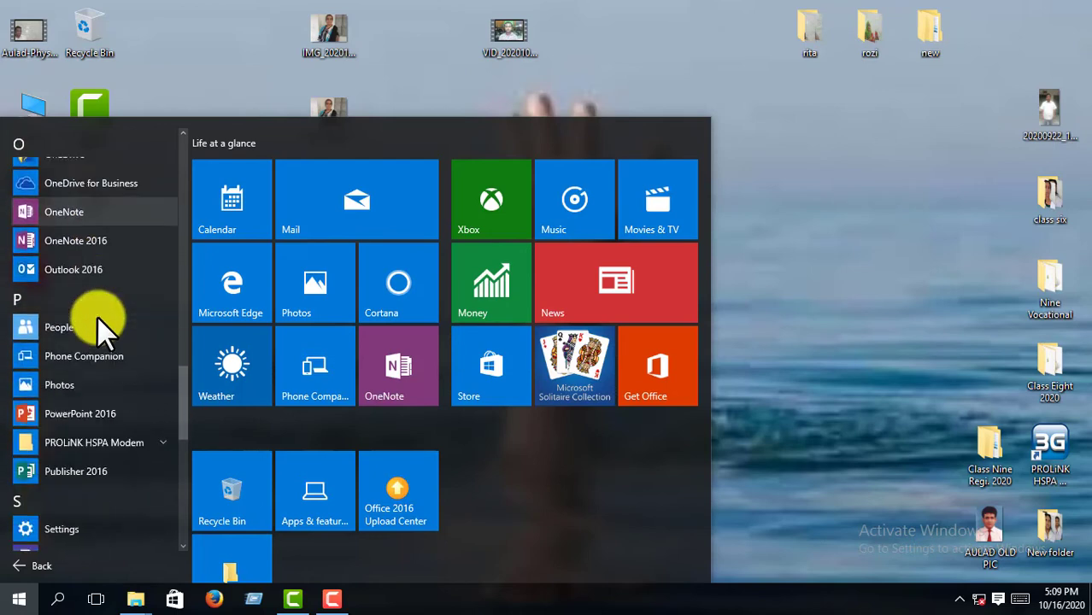
scroll(96, 316, down, 5)
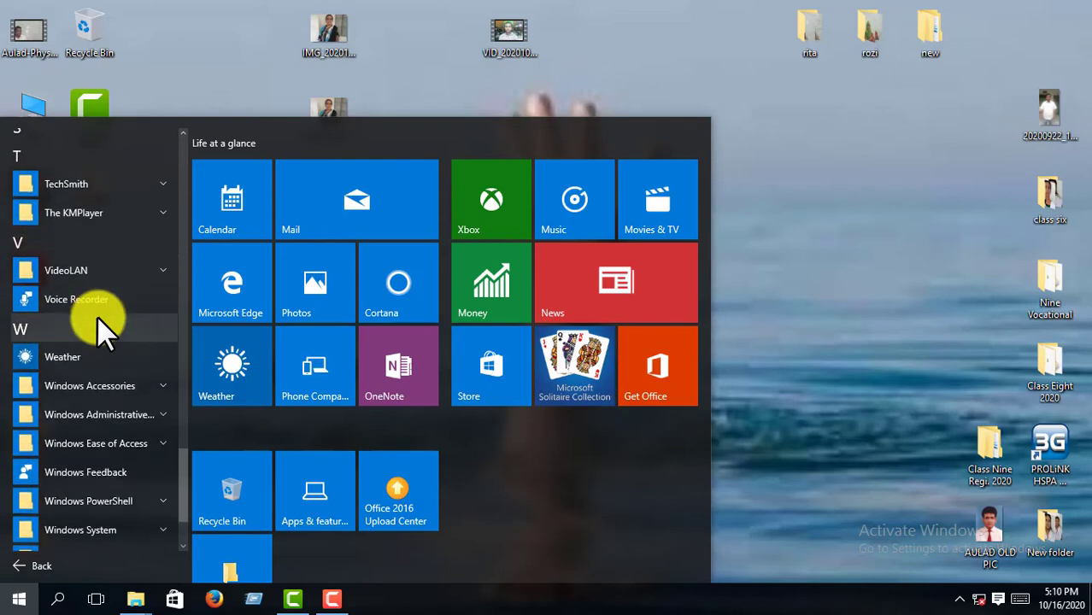
scroll(96, 327, down, 1)
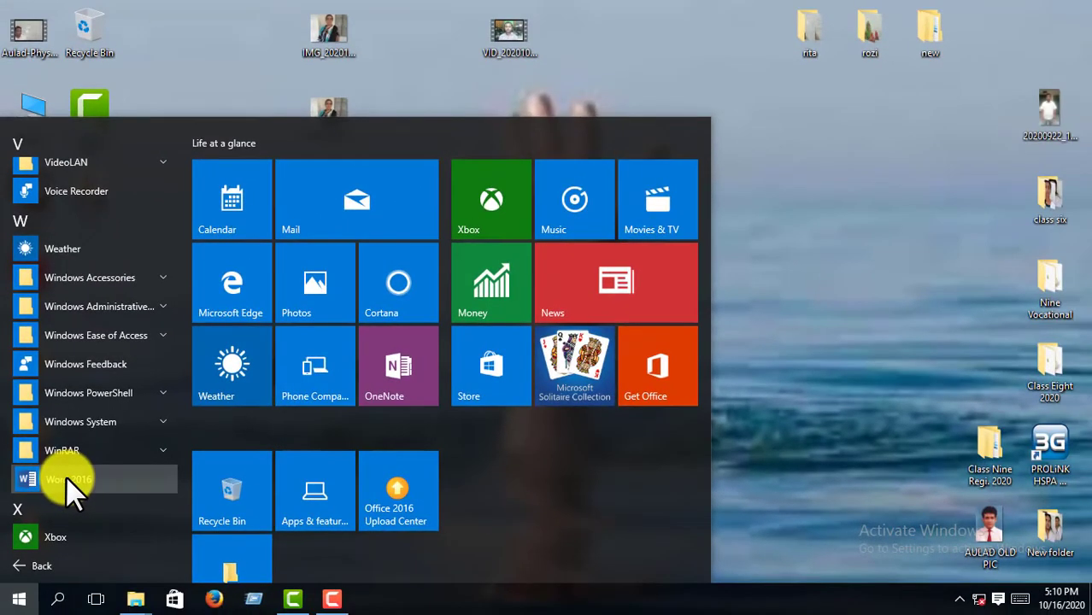
click(68, 480)
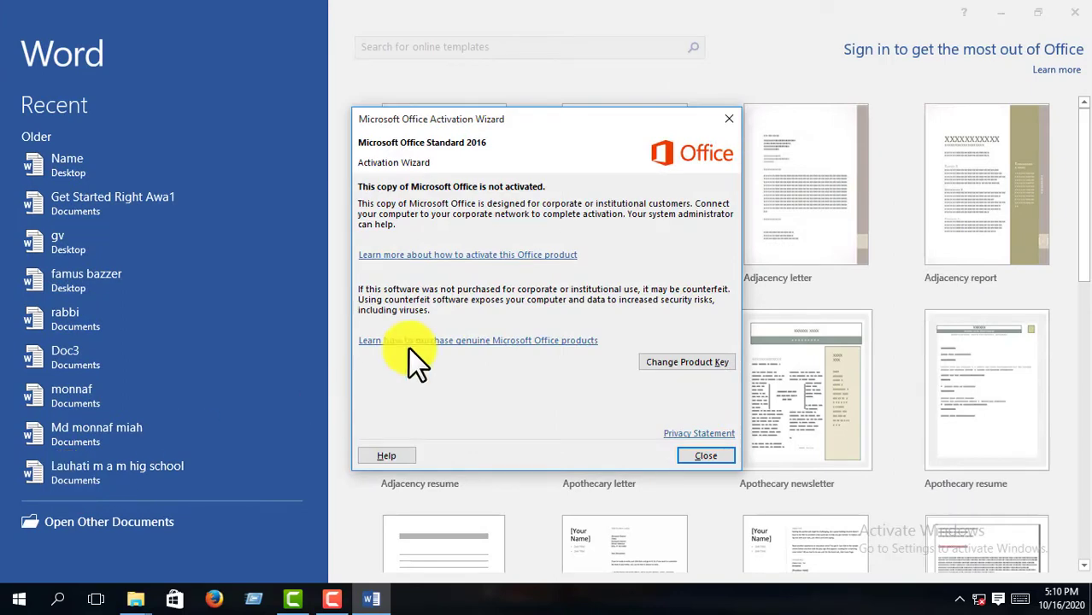
click(729, 119)
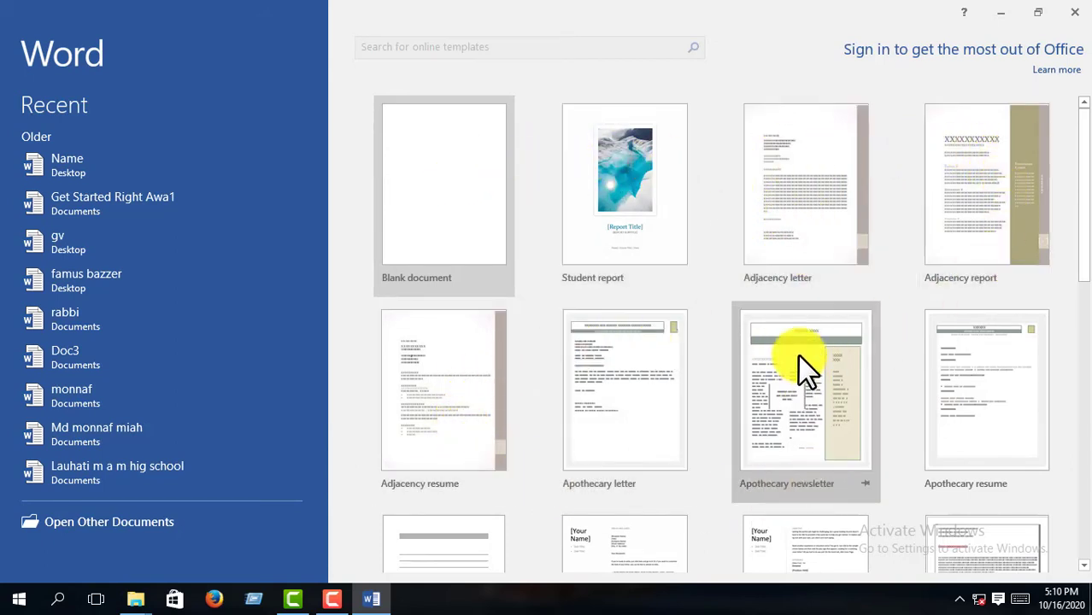
Step: Browse the document templates and create a document from the Essential report template
scroll(797, 353, down, 2)
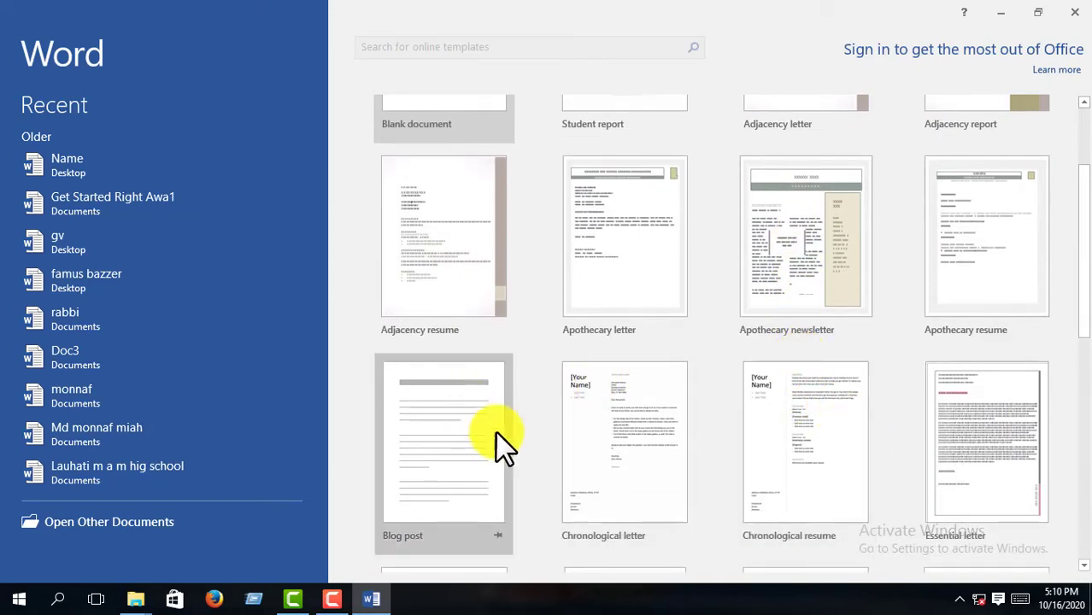
scroll(987, 461, down, 2)
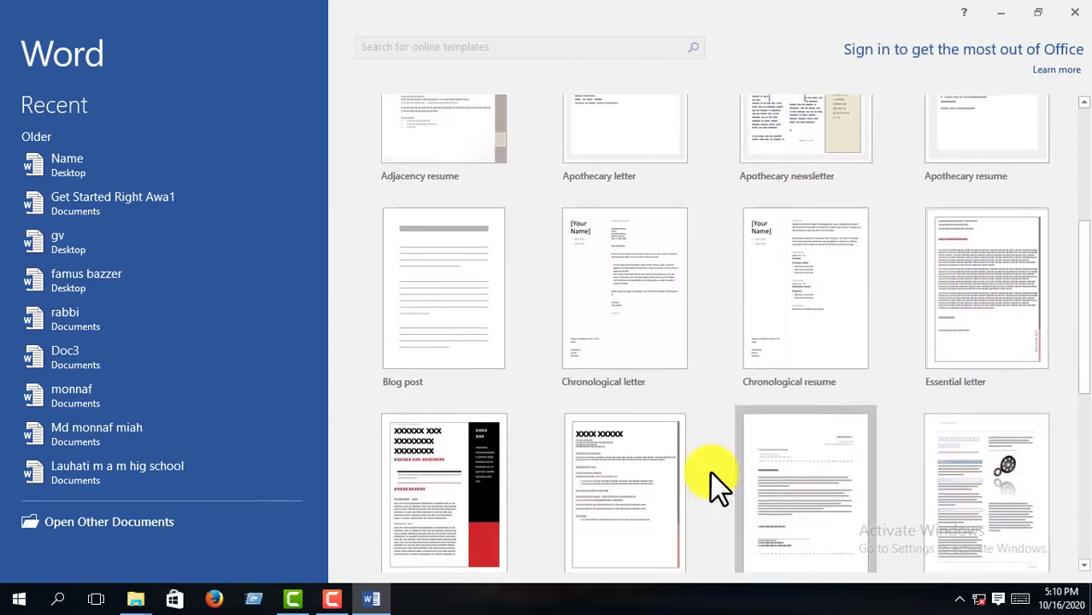
scroll(489, 475, down, 2)
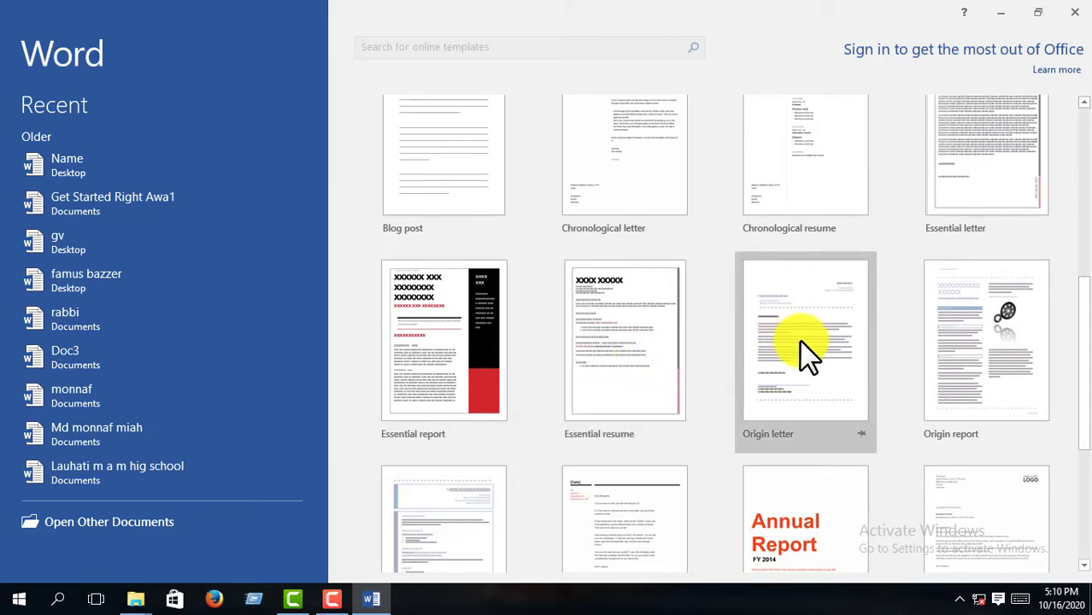
scroll(804, 349, down, 2)
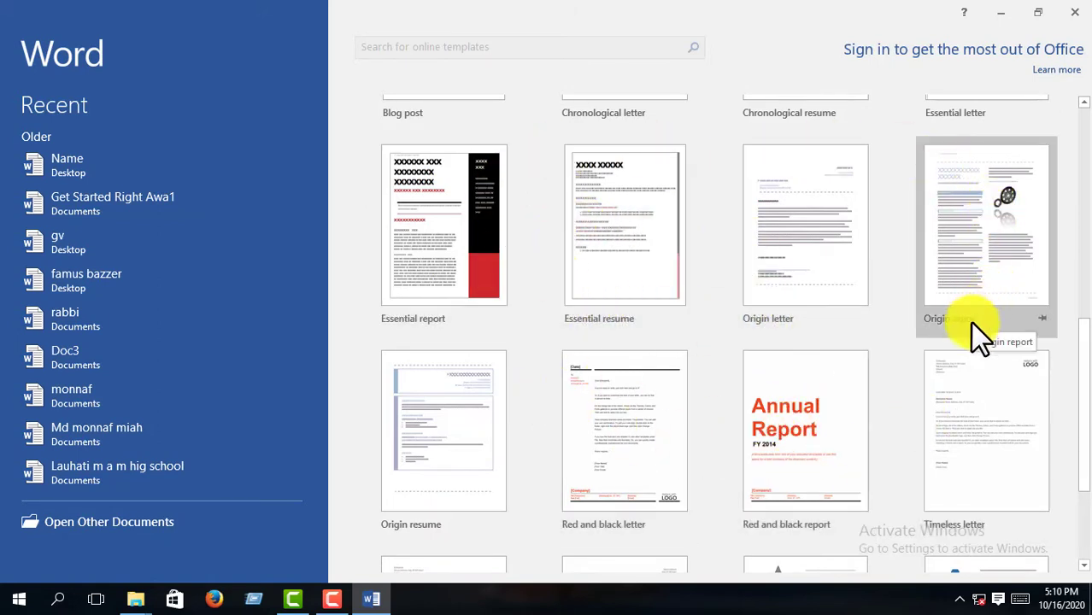
scroll(595, 449, down, 2)
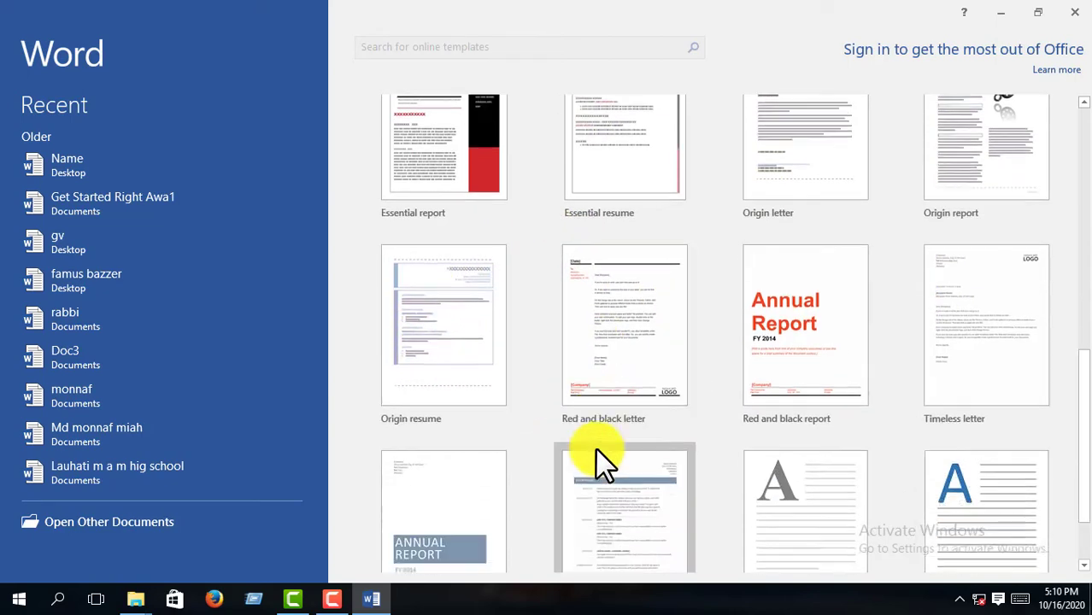
scroll(595, 448, up, 3)
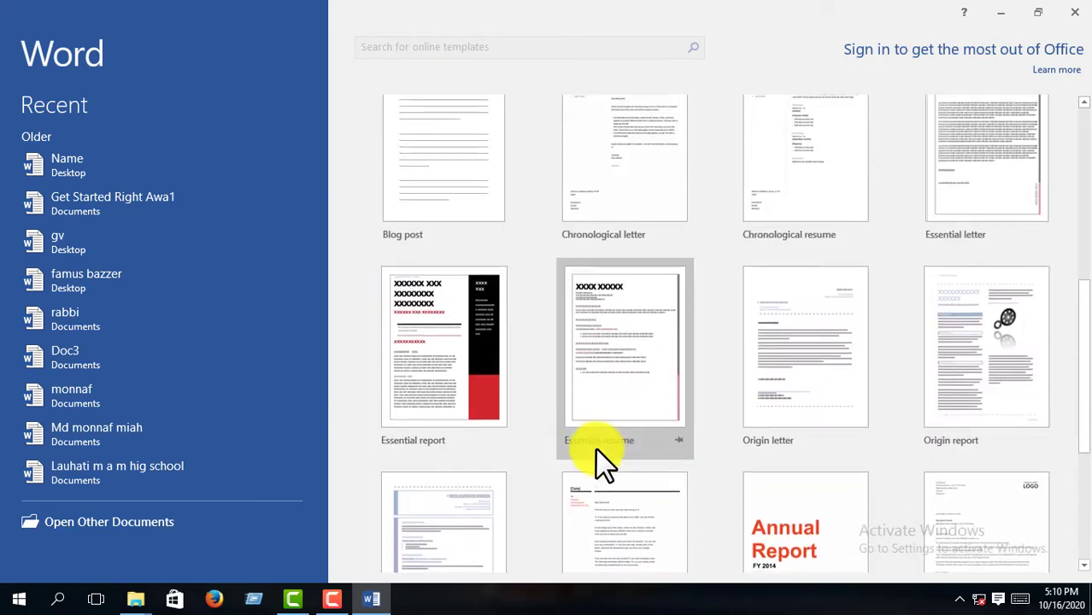
click(445, 354)
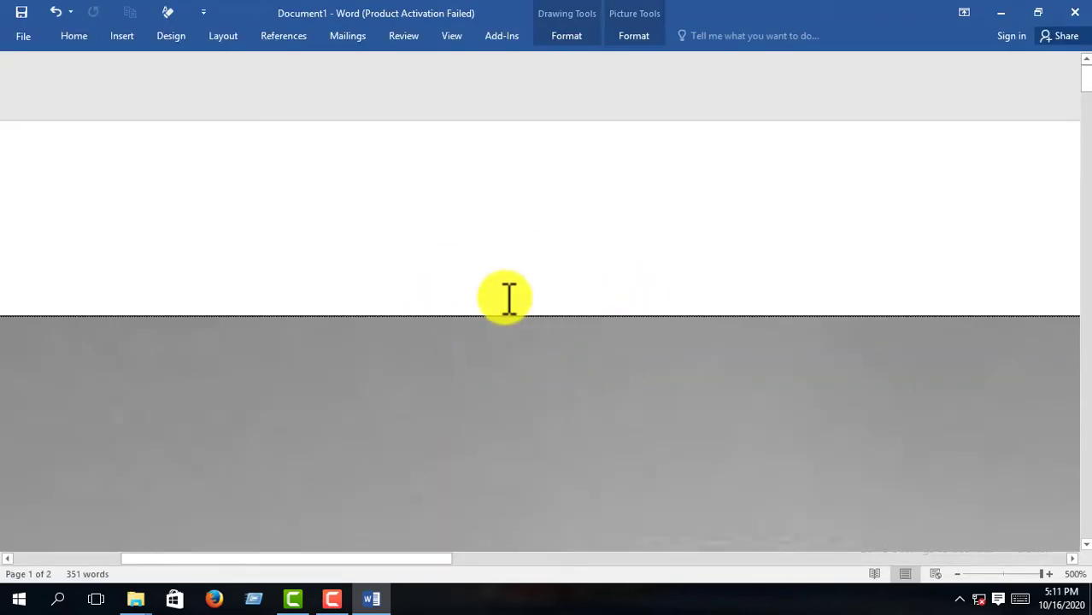
Step: Look through the report template's pages and close the document
scroll(585, 214, down, 5)
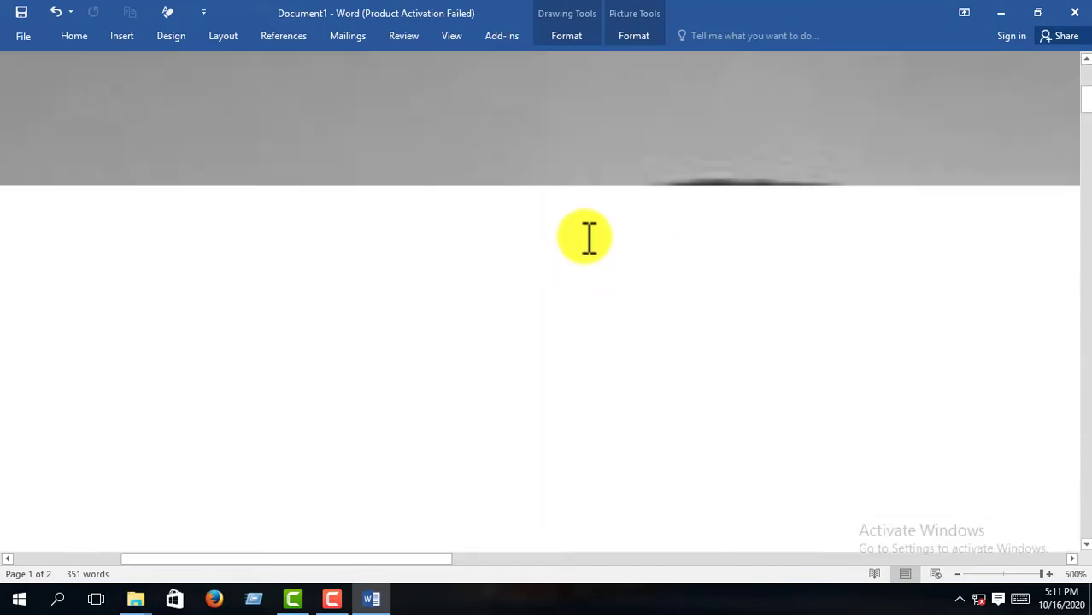
scroll(589, 238, down, 8)
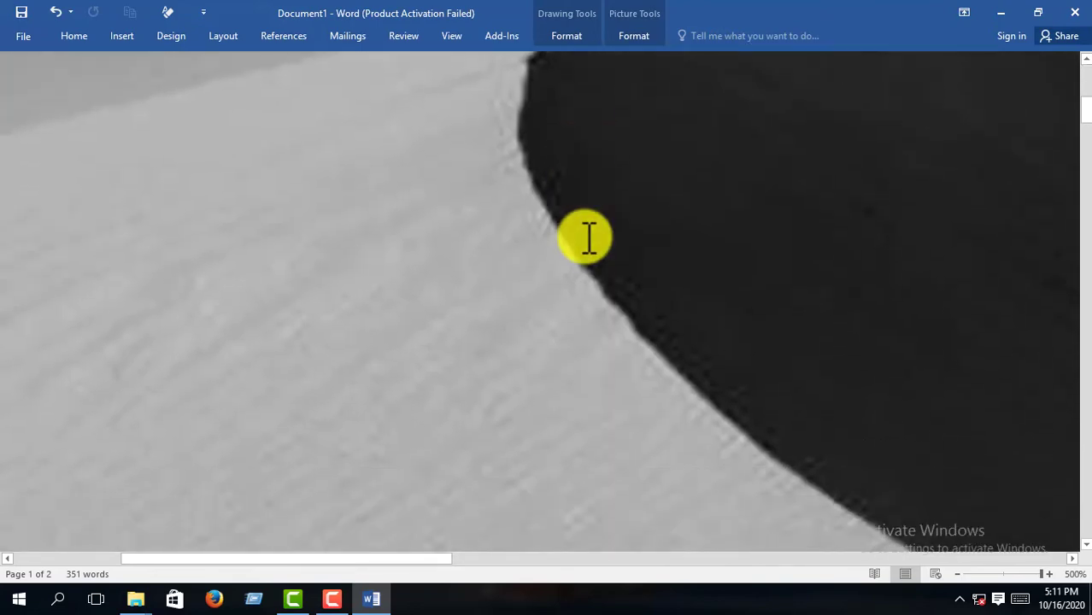
scroll(589, 237, down, 10)
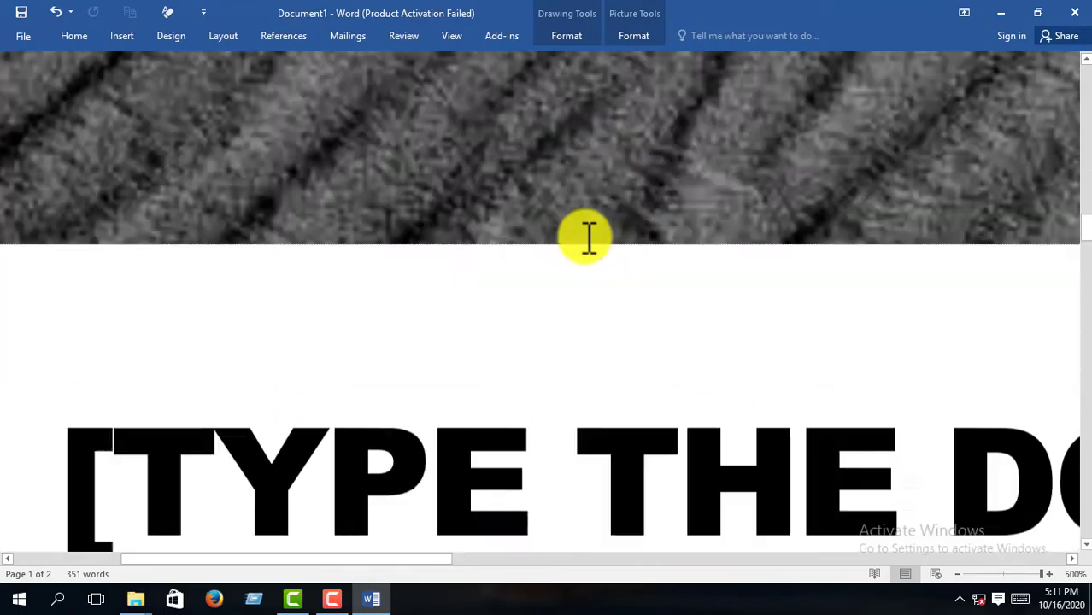
scroll(589, 238, up, 10)
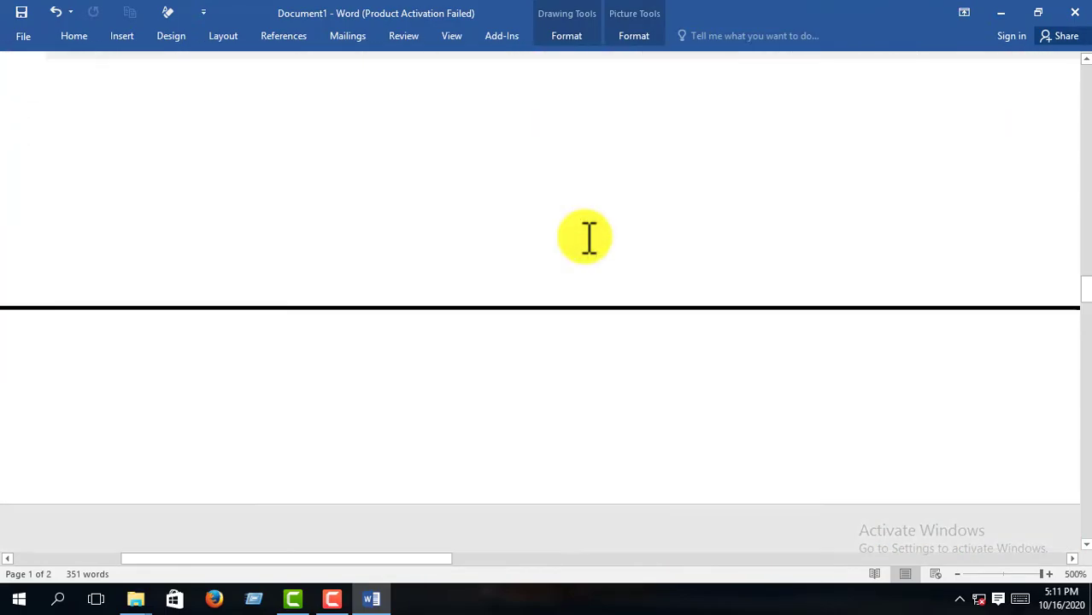
scroll(589, 237, up, 10)
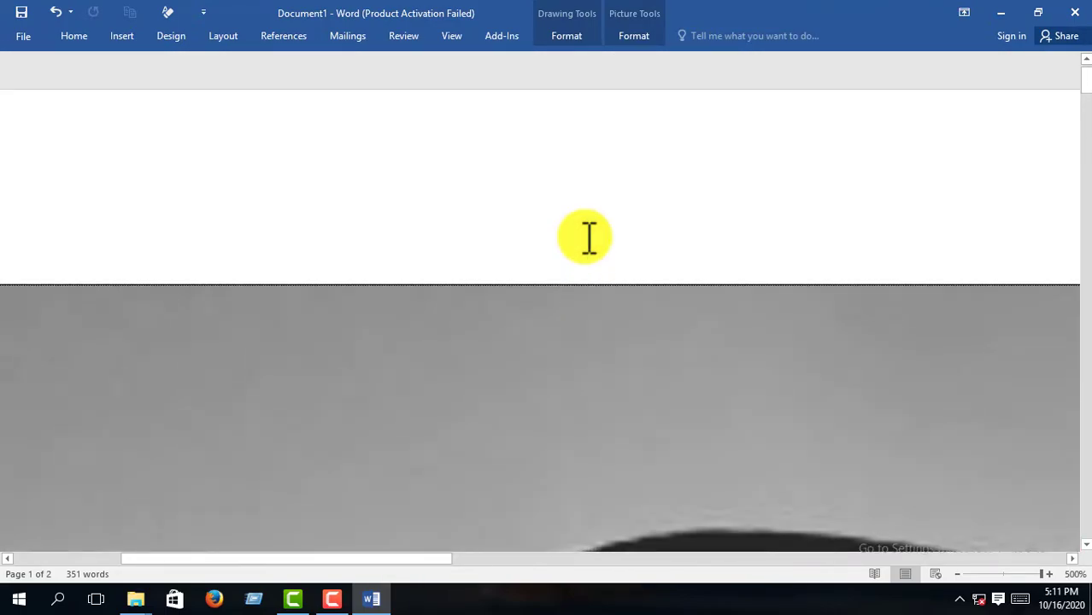
click(1074, 11)
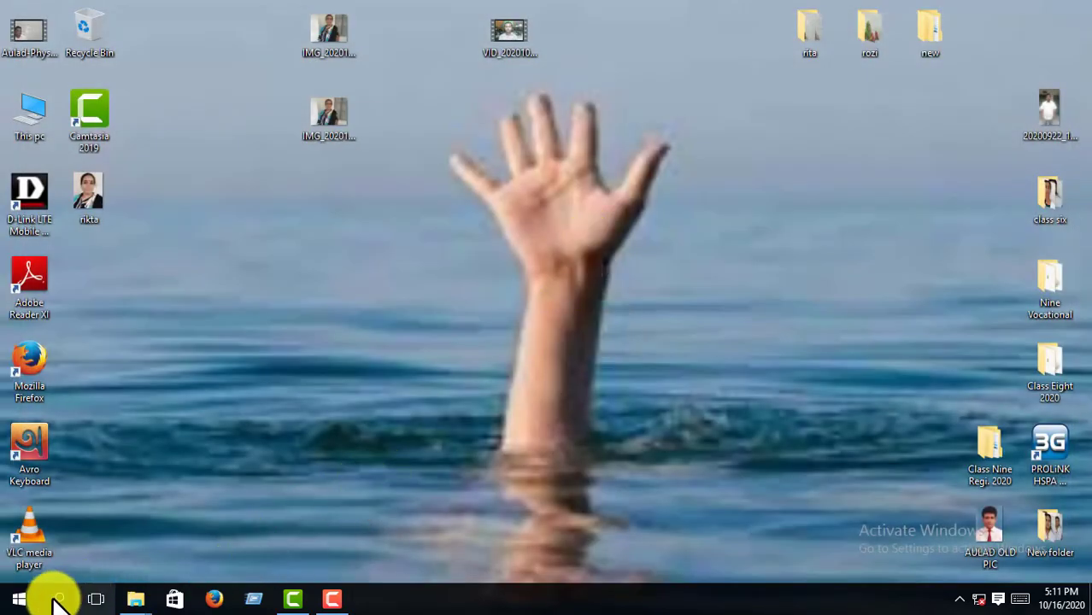
Step: Launch Word 2016 again, dismissing the activation notice, and create a blank document
click(17, 598)
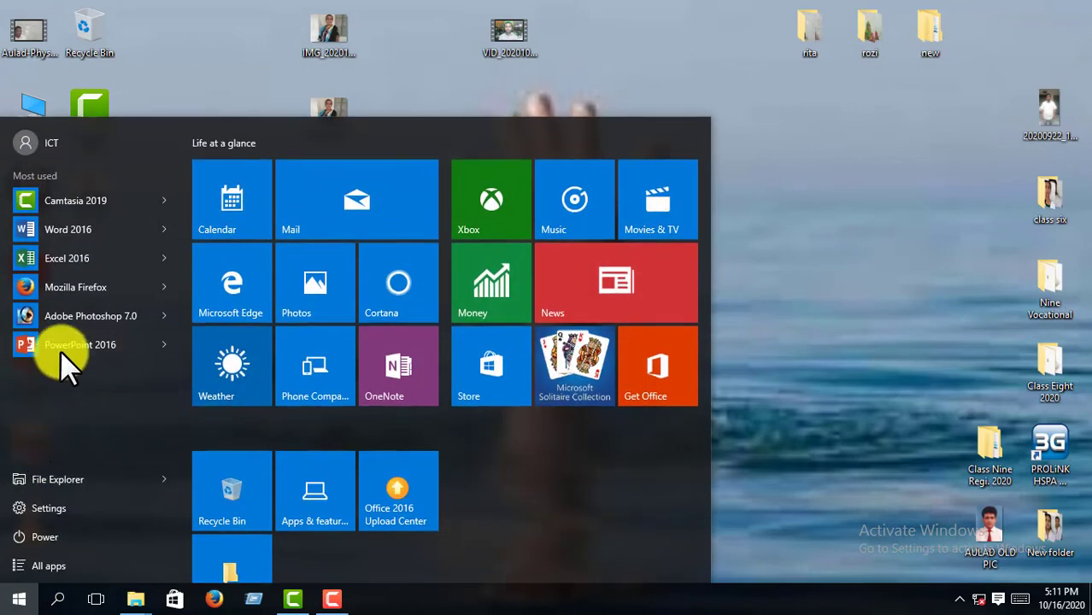
click(72, 229)
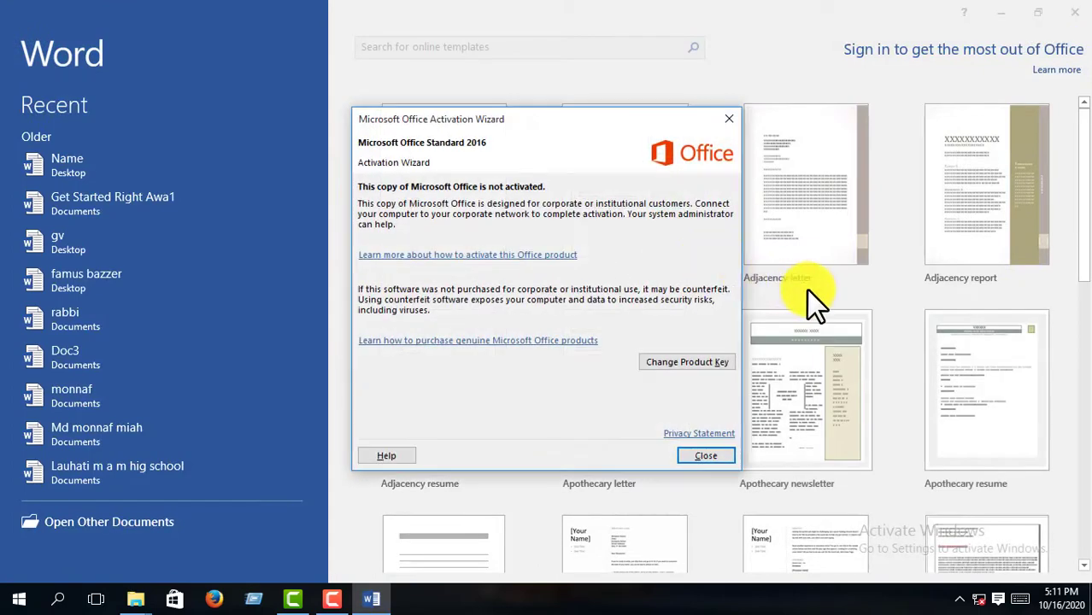
click(731, 119)
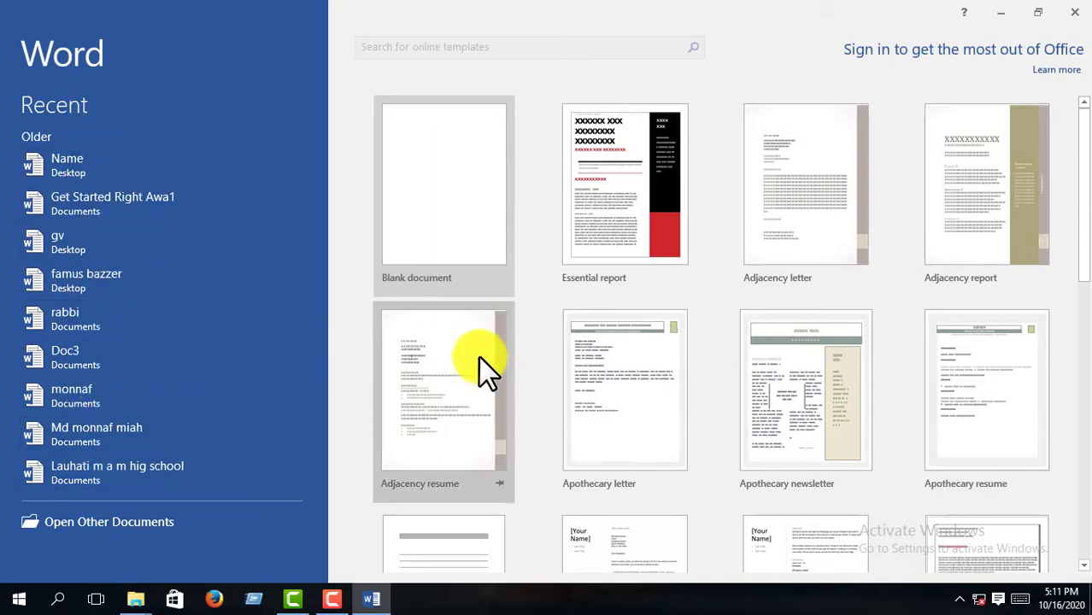
click(448, 179)
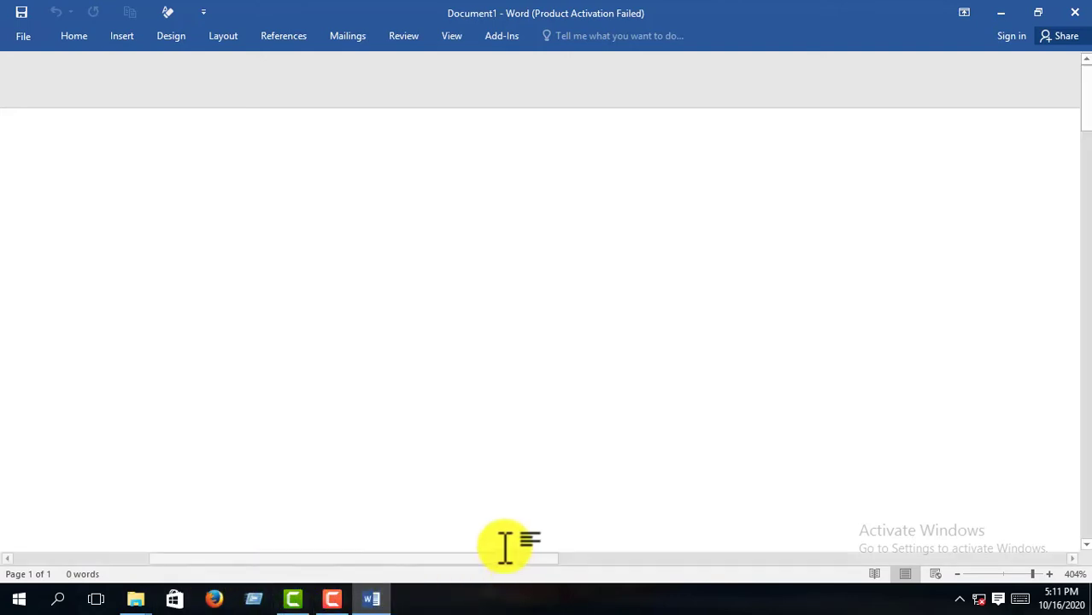
Step: Write the sentence "The Name Of My School Is Lauhati M. A. M High School." on the blank page
mouse_move(381, 601)
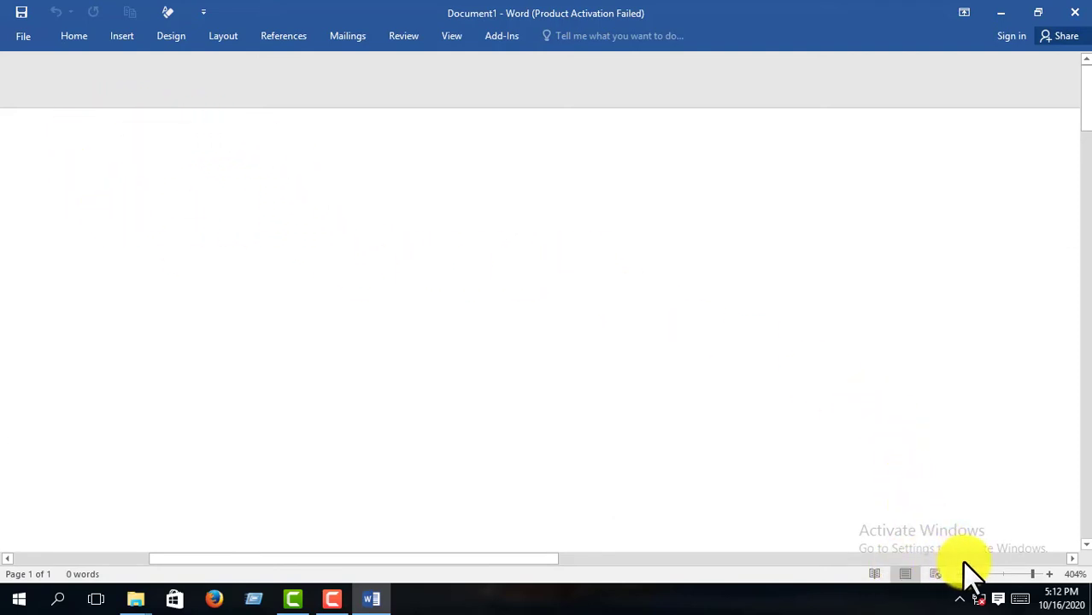
click(1028, 574)
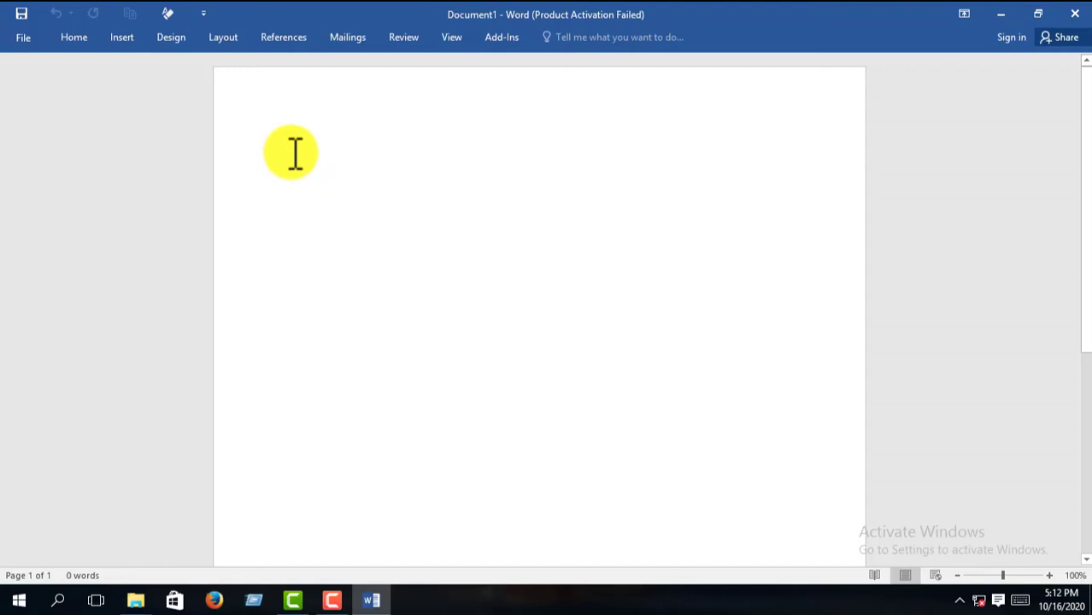
text(ame Of My)
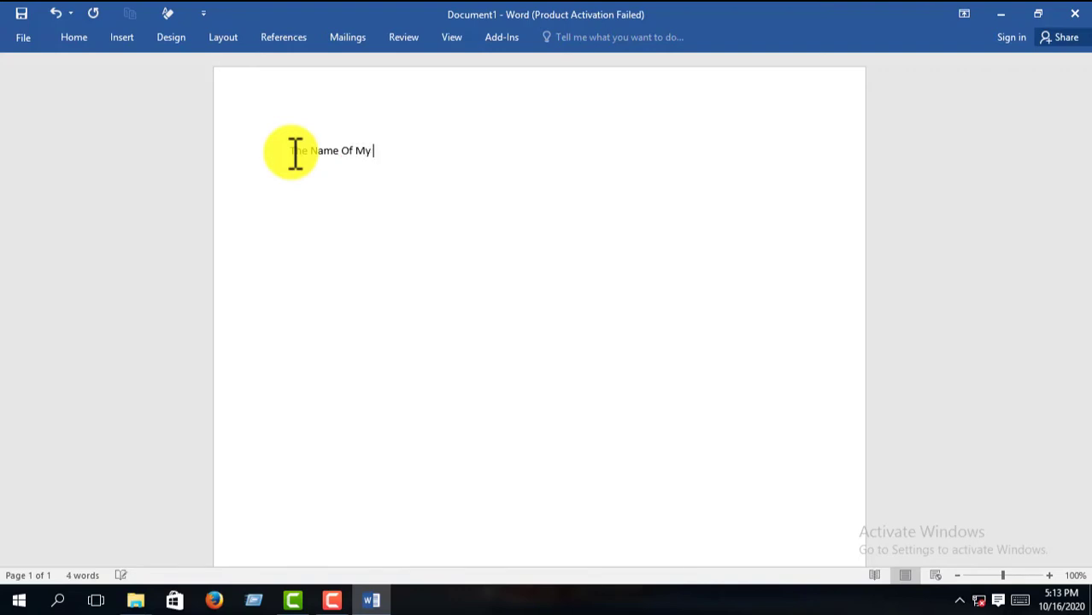
text(School Is Lauhati)
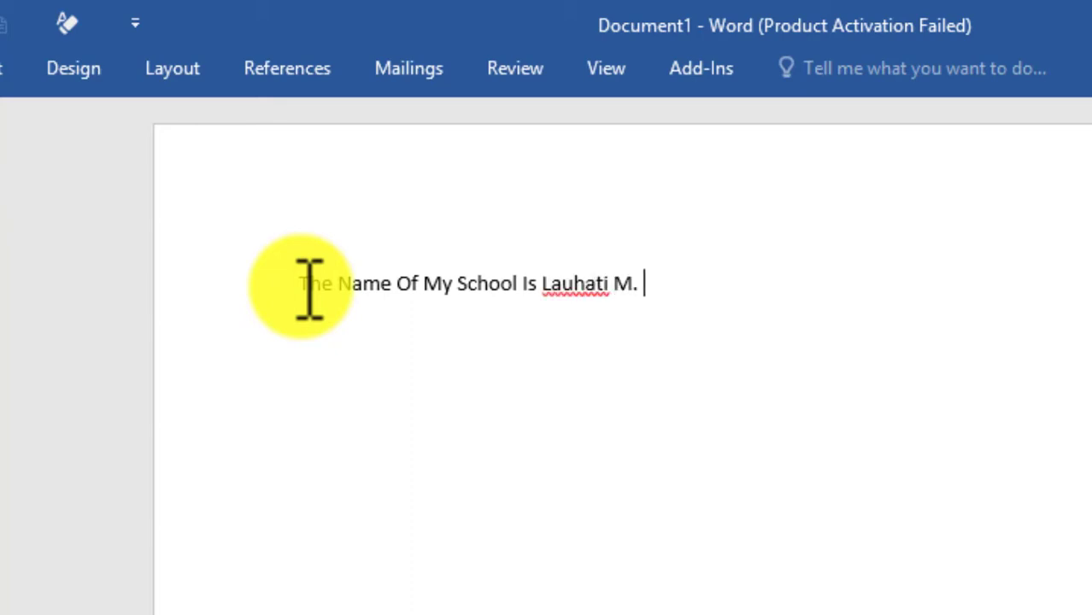
text(M. A. M)
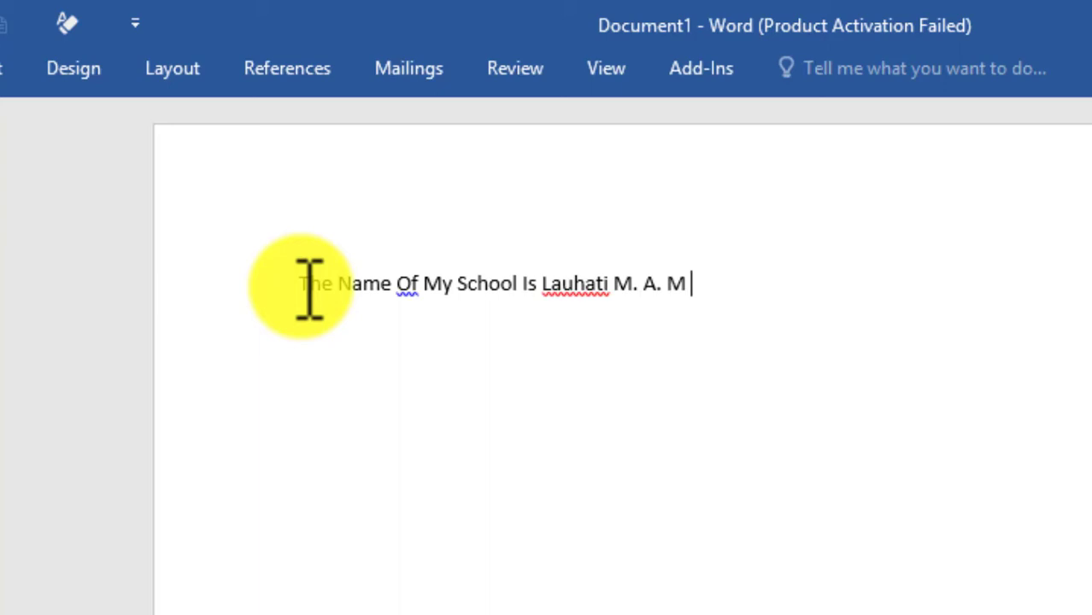
text( High School.)
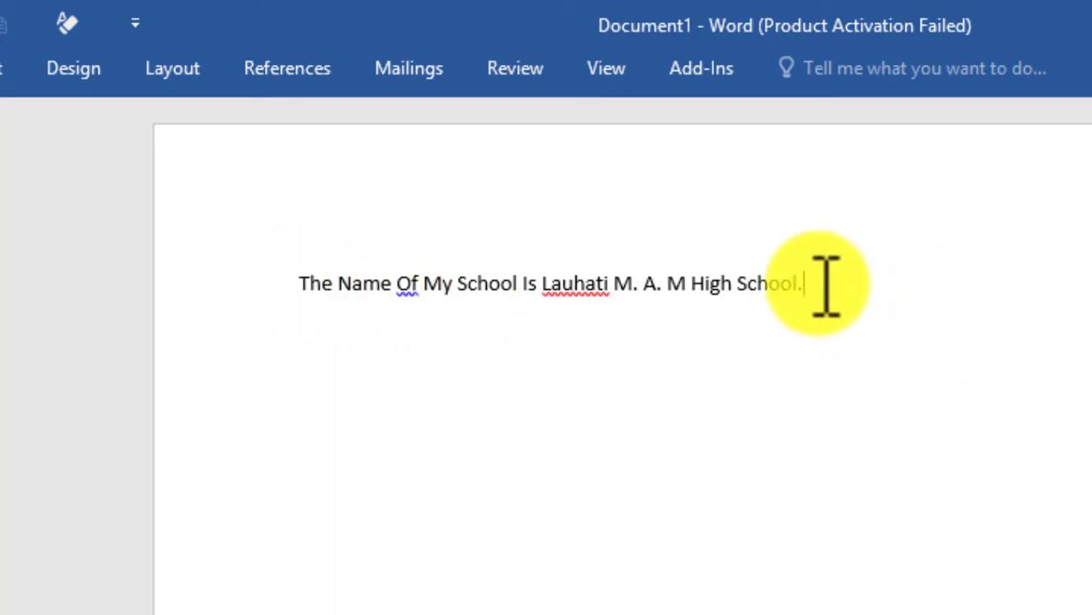
Step: Try selecting the whole school sentence, clear the selection and return the cursor to the sentence's end
drag(826, 286, 292, 317)
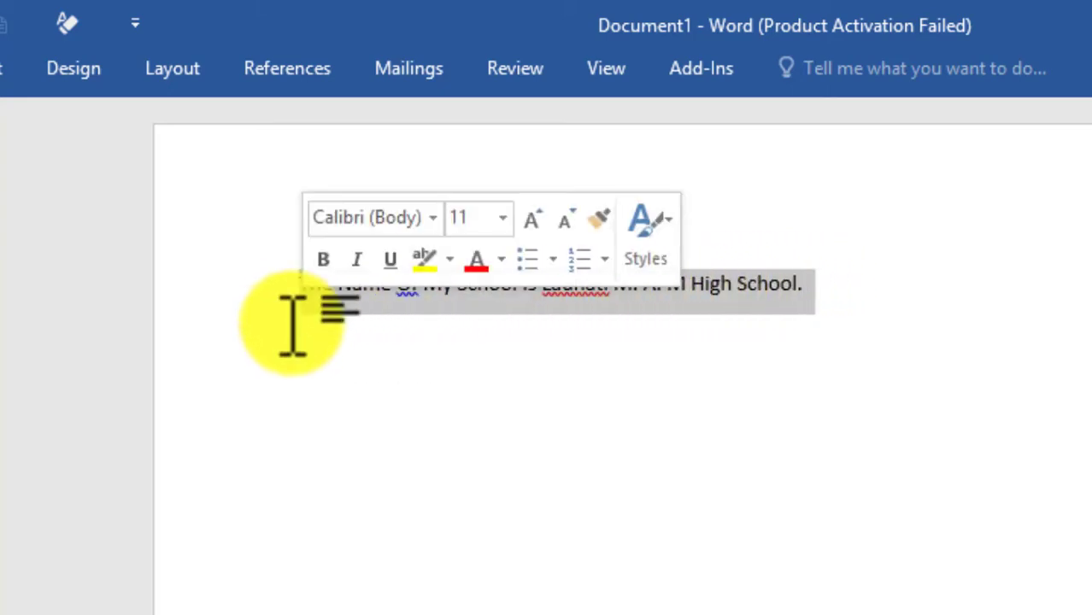
click(434, 371)
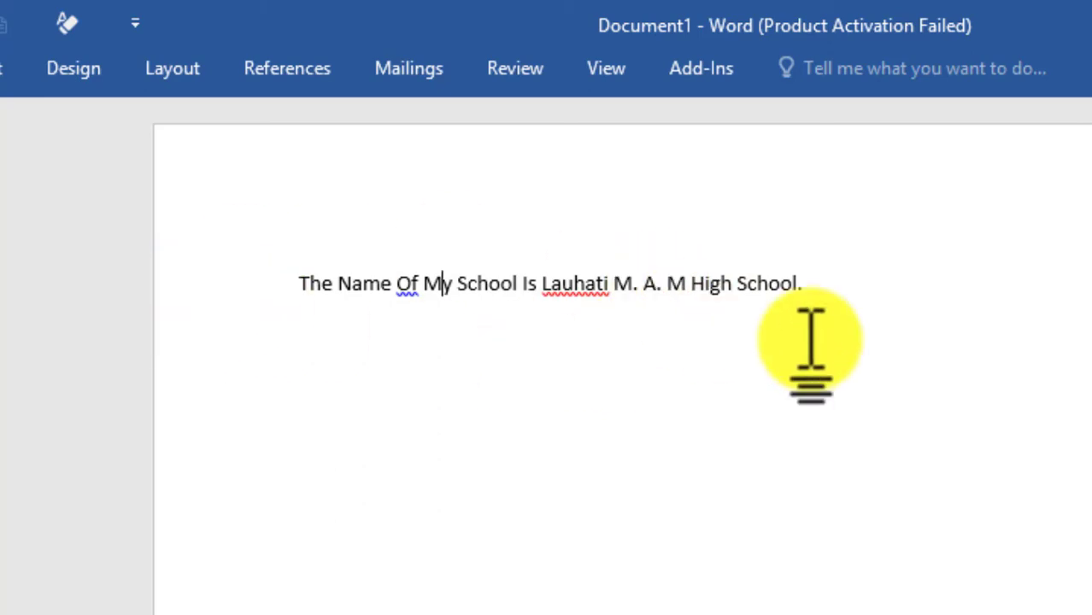
click(738, 288)
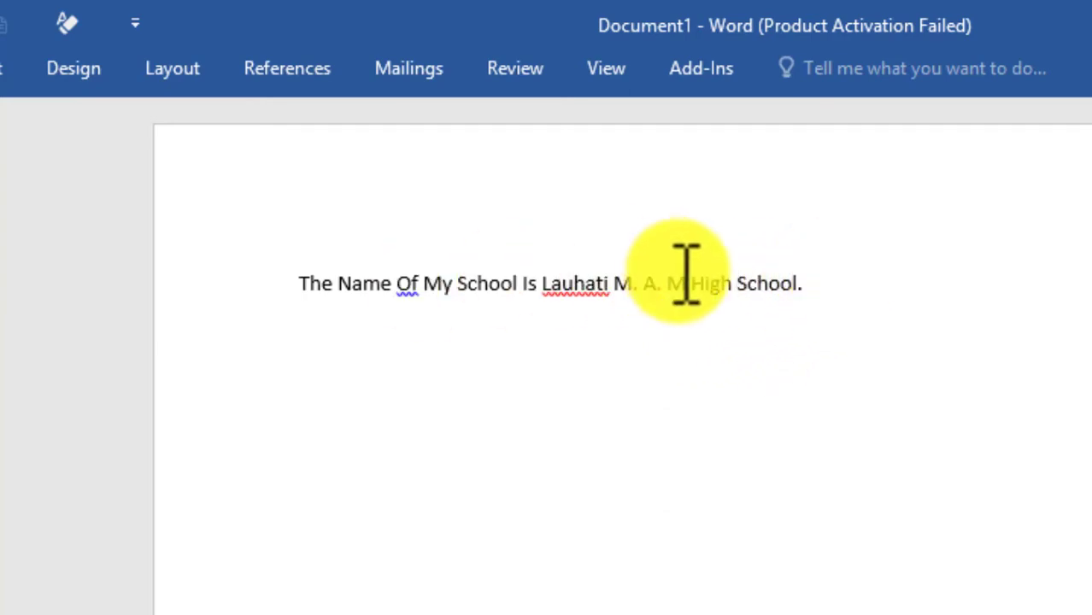
click(799, 289)
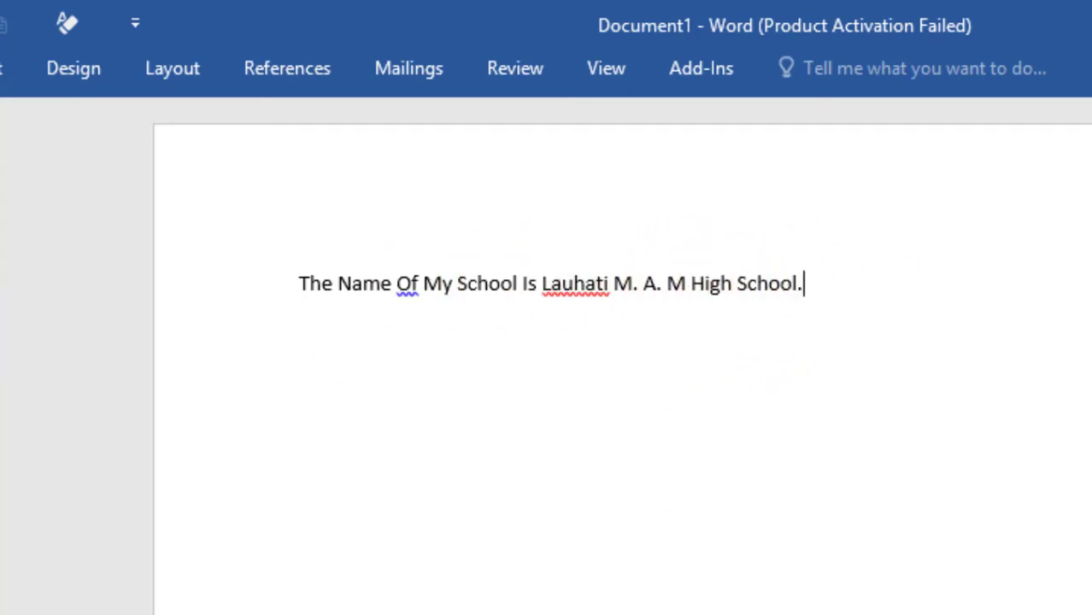
click(0, 68)
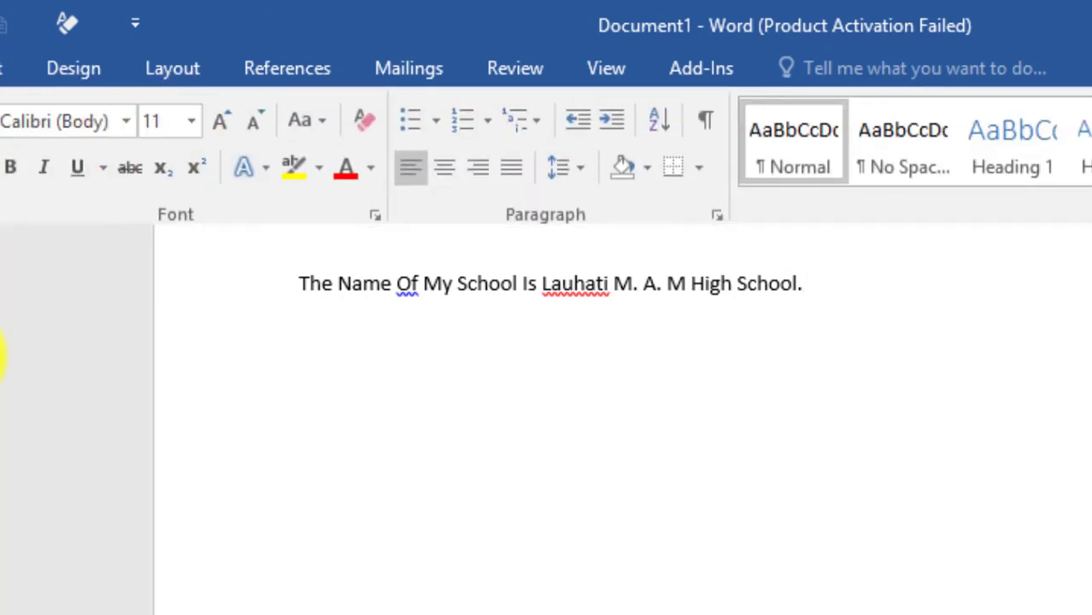
click(3, 355)
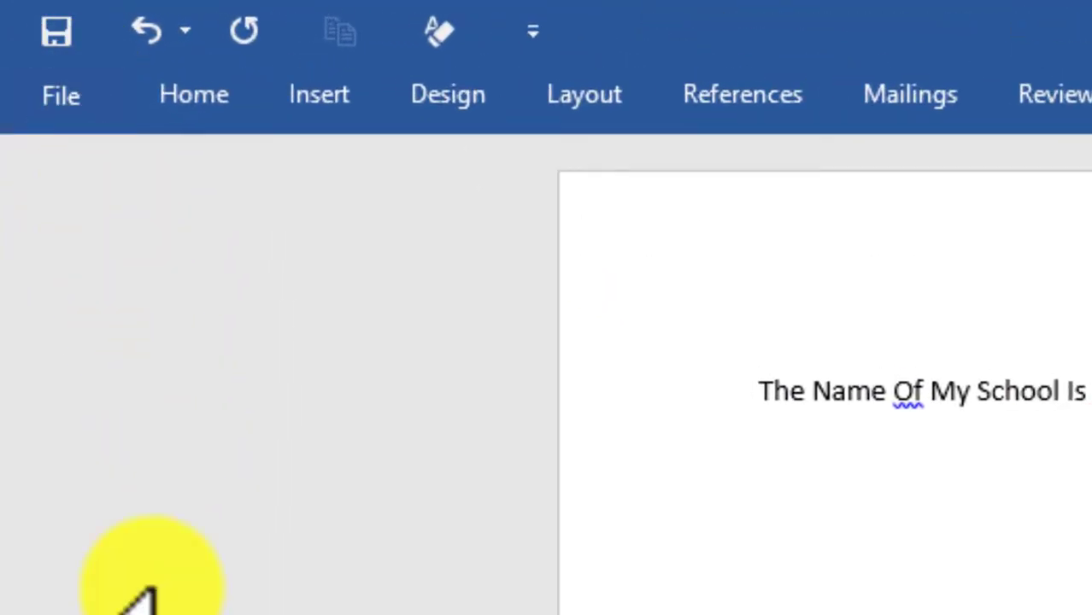
click(203, 96)
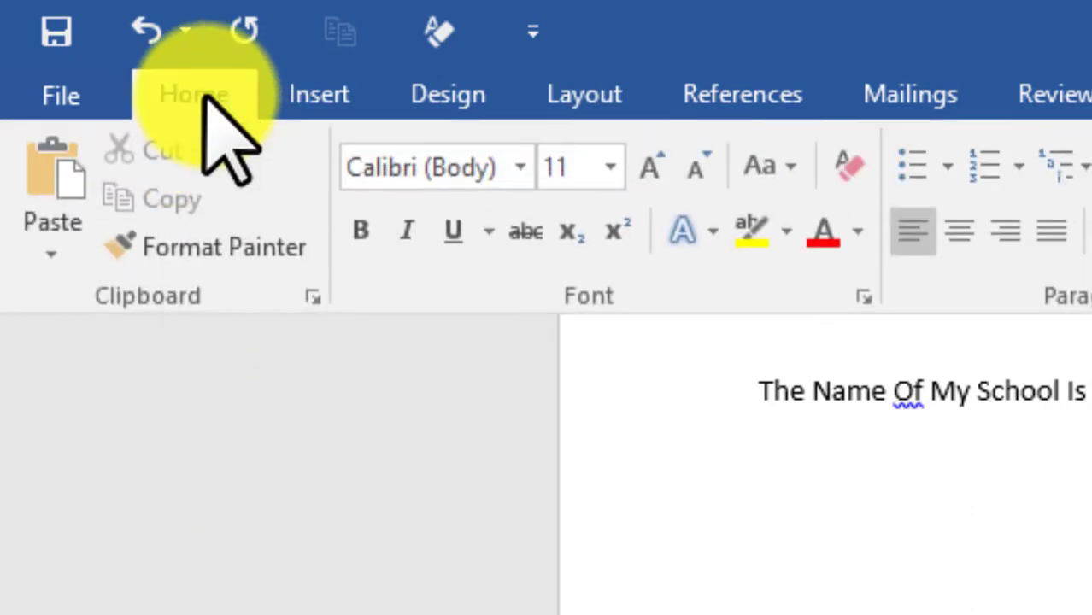
click(768, 581)
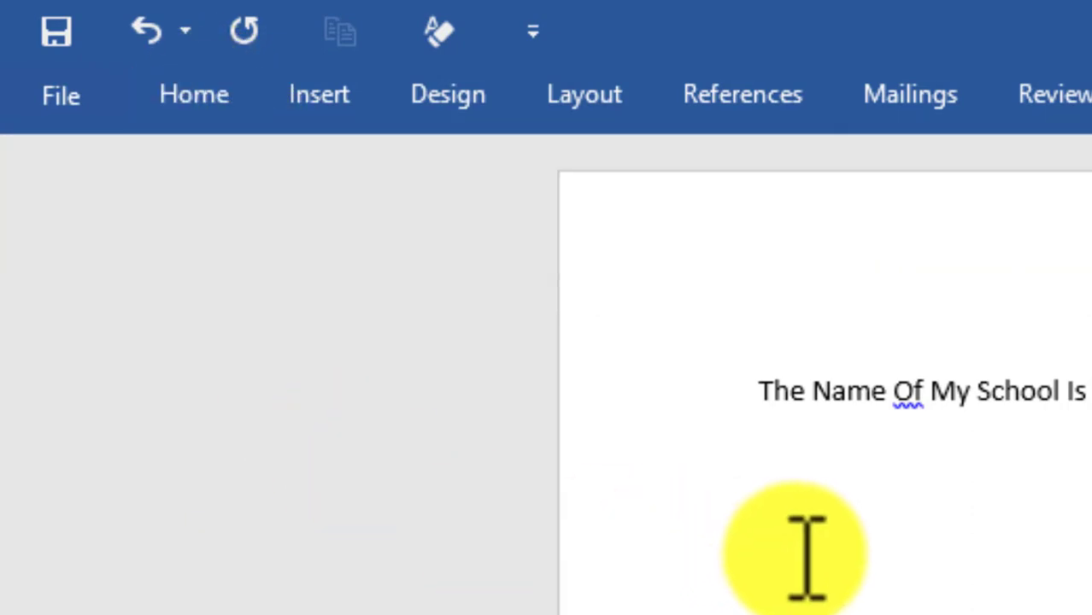
click(191, 95)
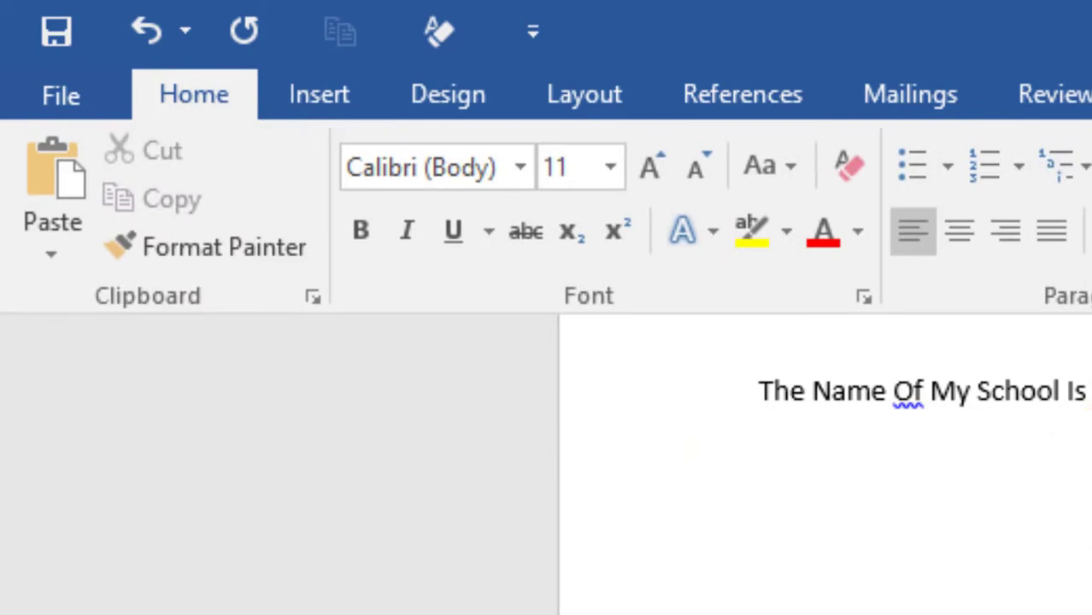
click(194, 94)
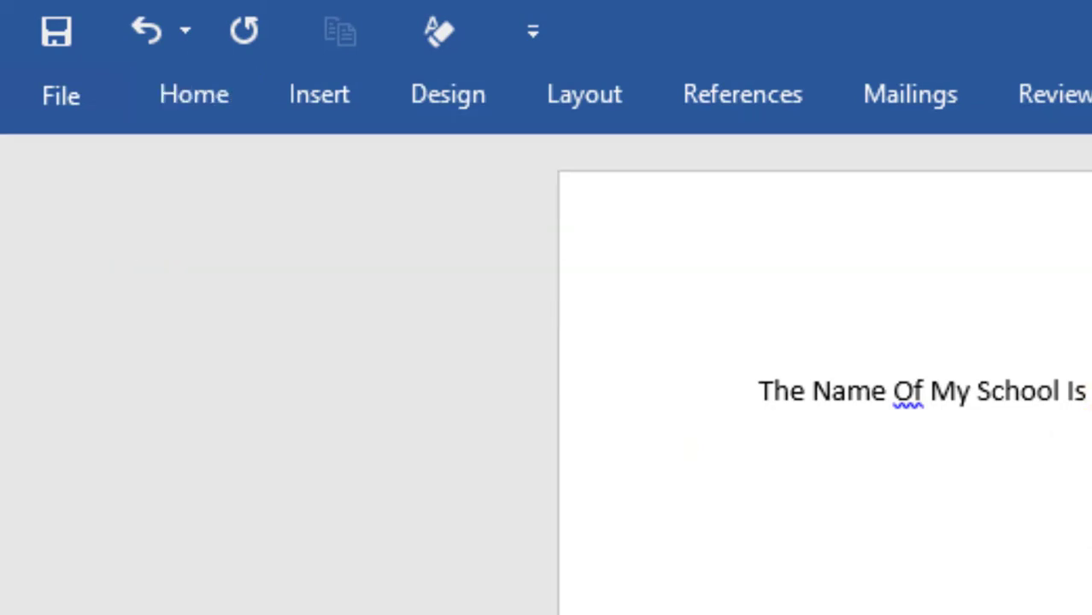
Step: Set the font size of the school sentence, excluding its final period, to 48 and deselect the text
drag(1085, 391, 772, 384)
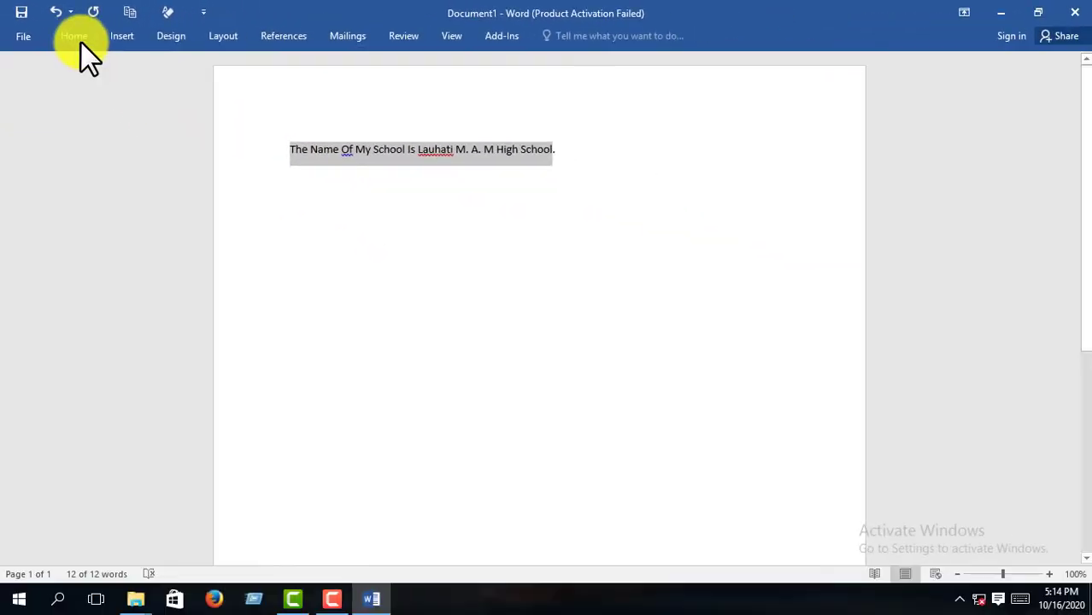
click(77, 37)
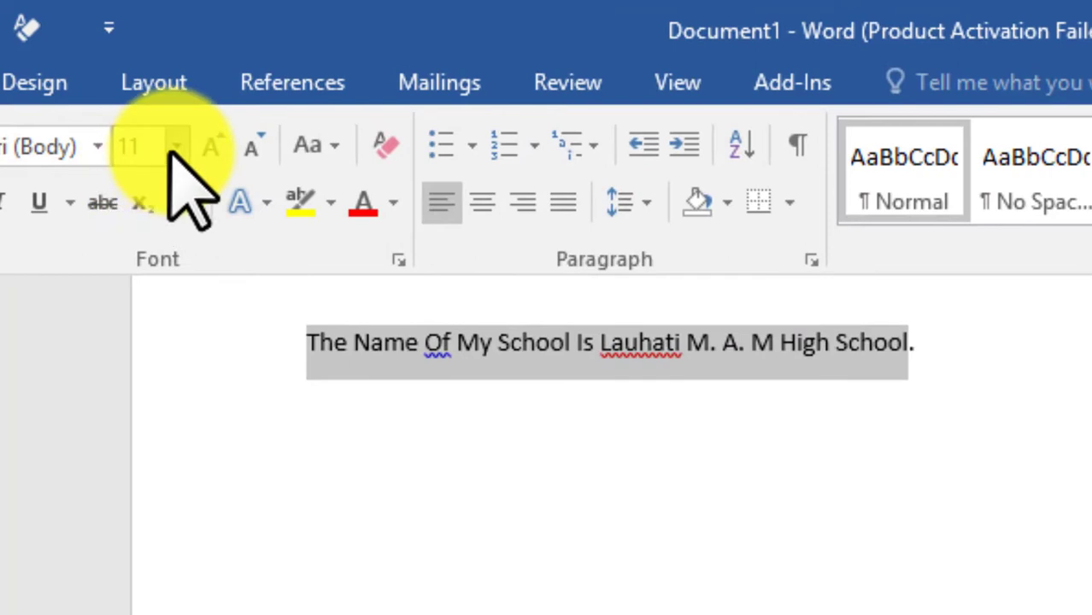
click(174, 149)
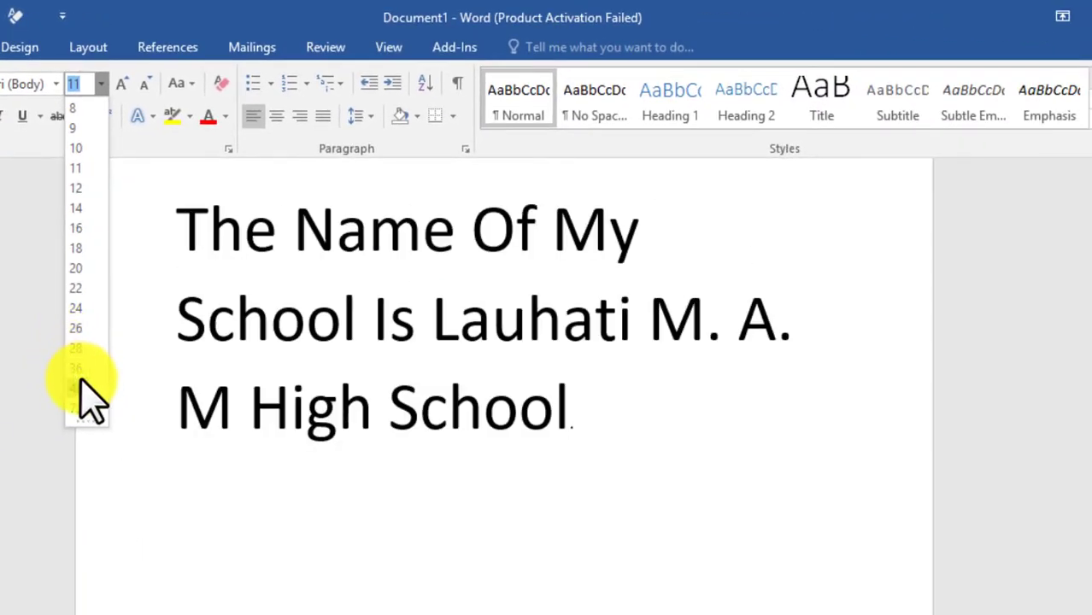
click(80, 386)
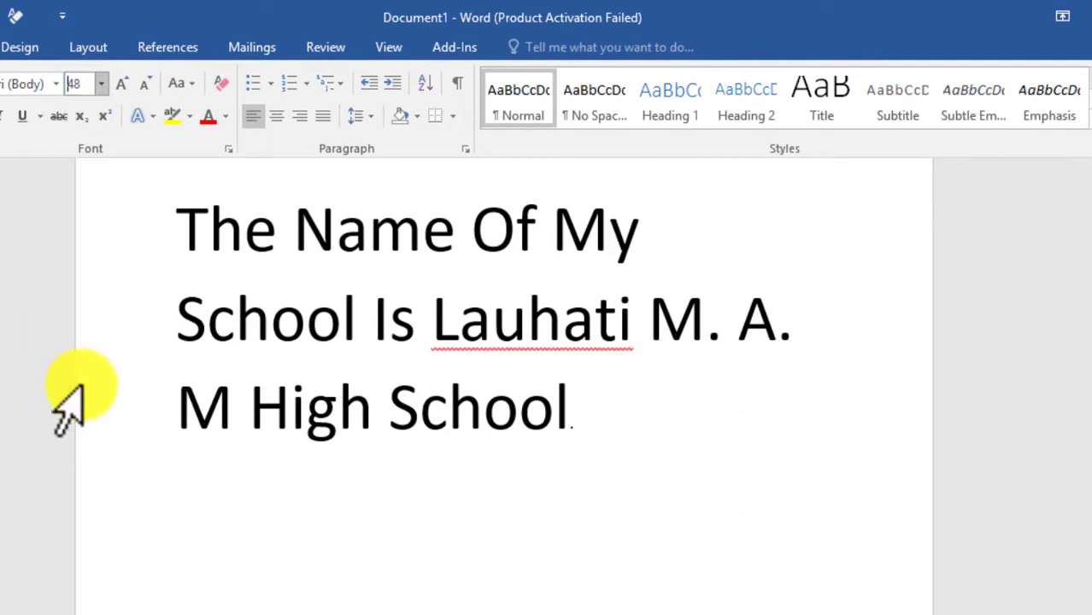
click(666, 419)
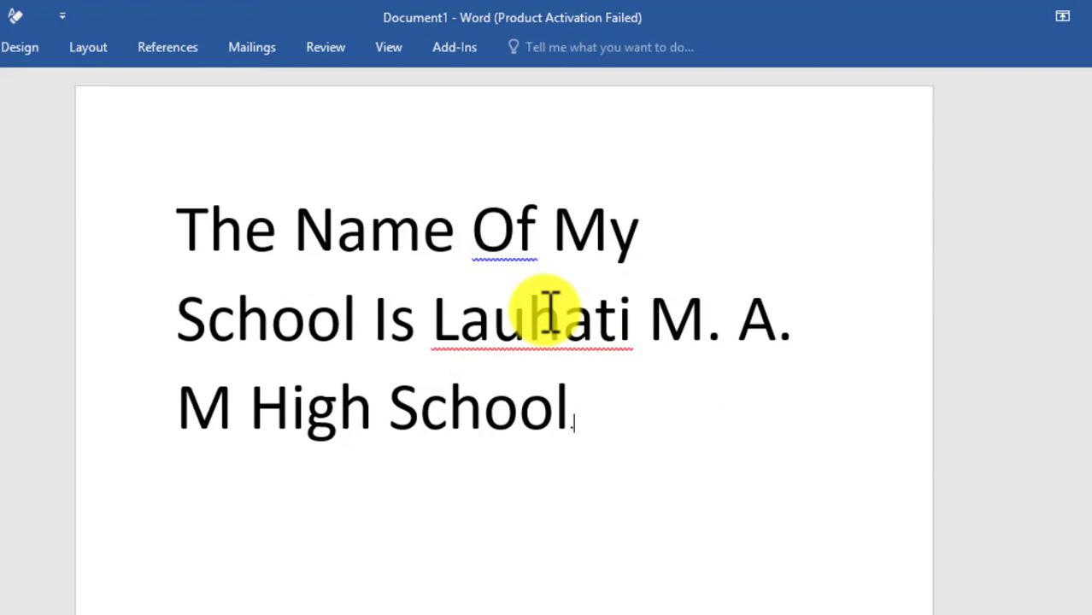
Step: Break the sentence onto new lines before "Is" and before "Lauhati"
click(373, 320)
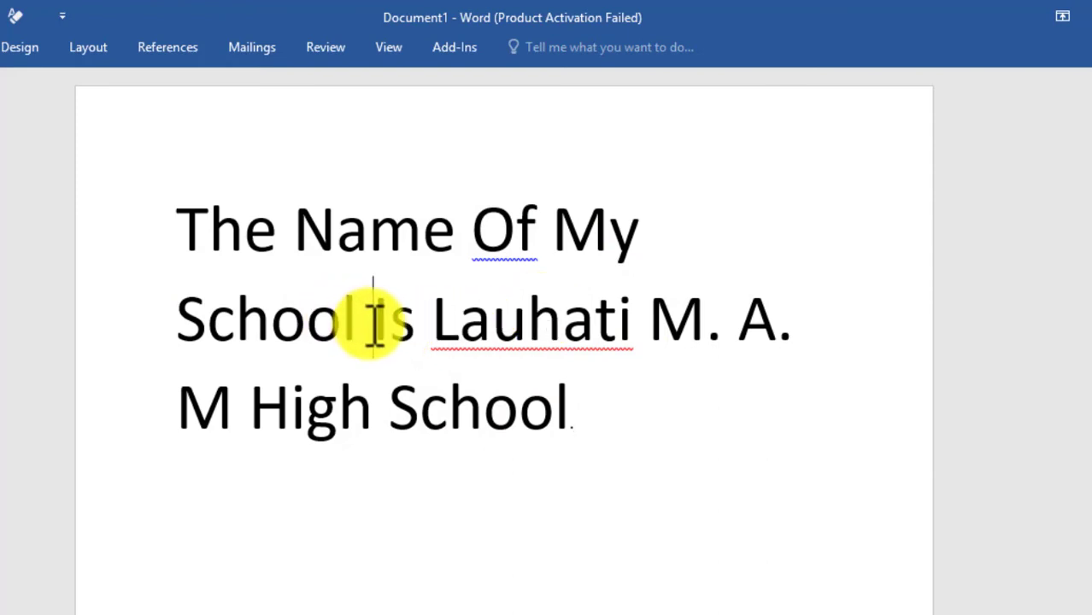
key(Return)
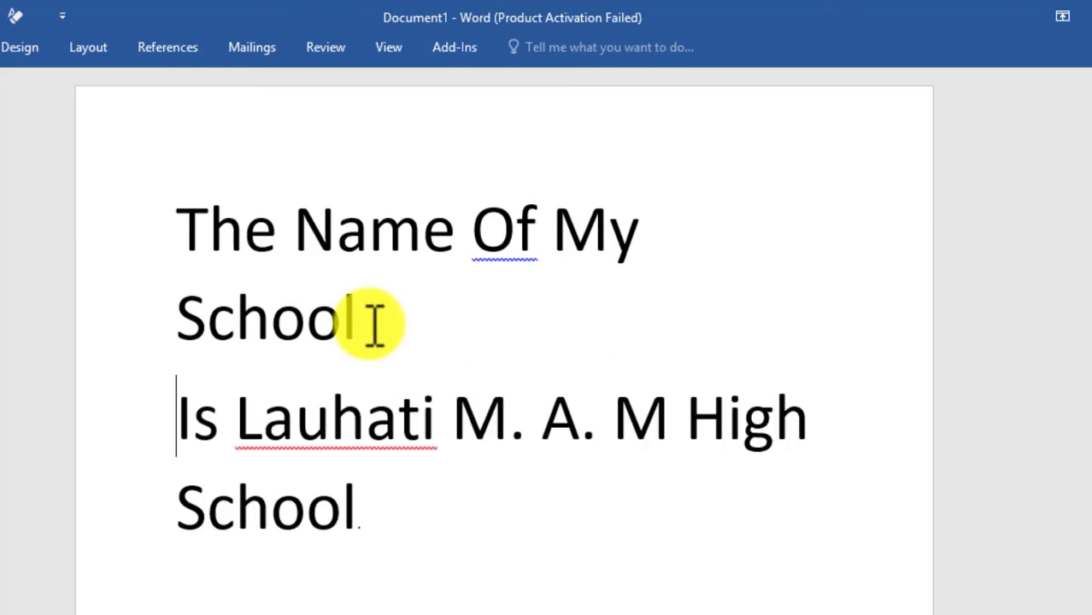
click(240, 417)
key(Return)
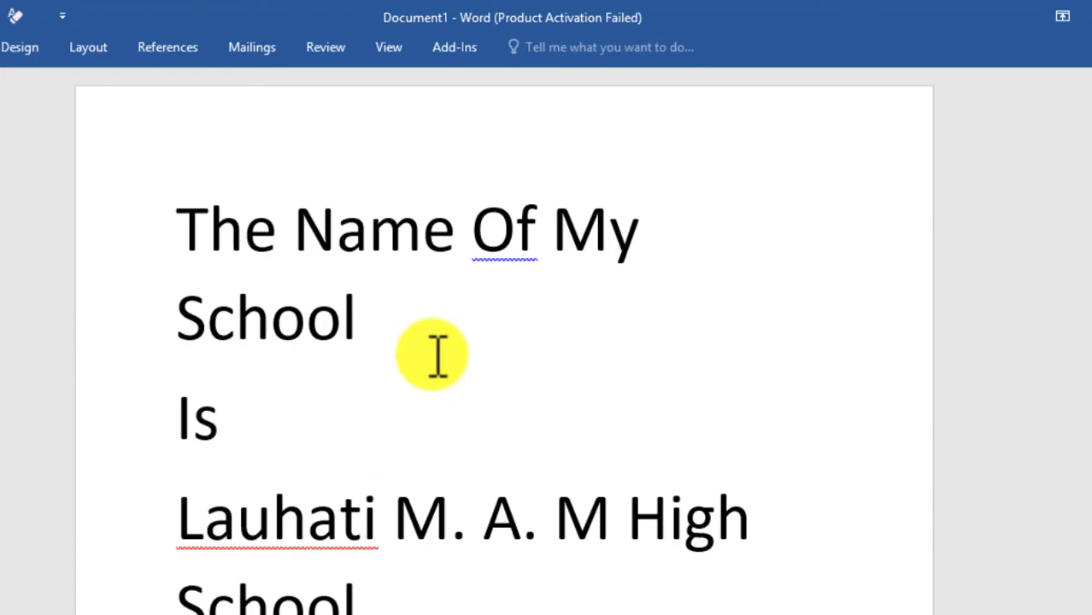
Step: Rejoin the sentence by removing both line breaks and the space before "Lauhati"
key(BackSpace)
key(BackSpace)
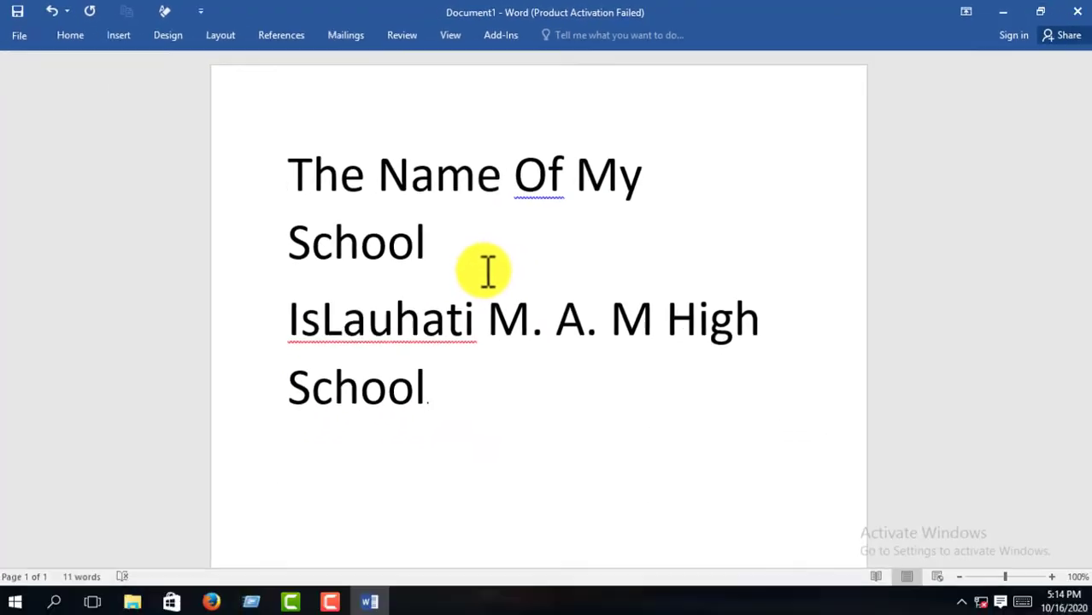
click(299, 314)
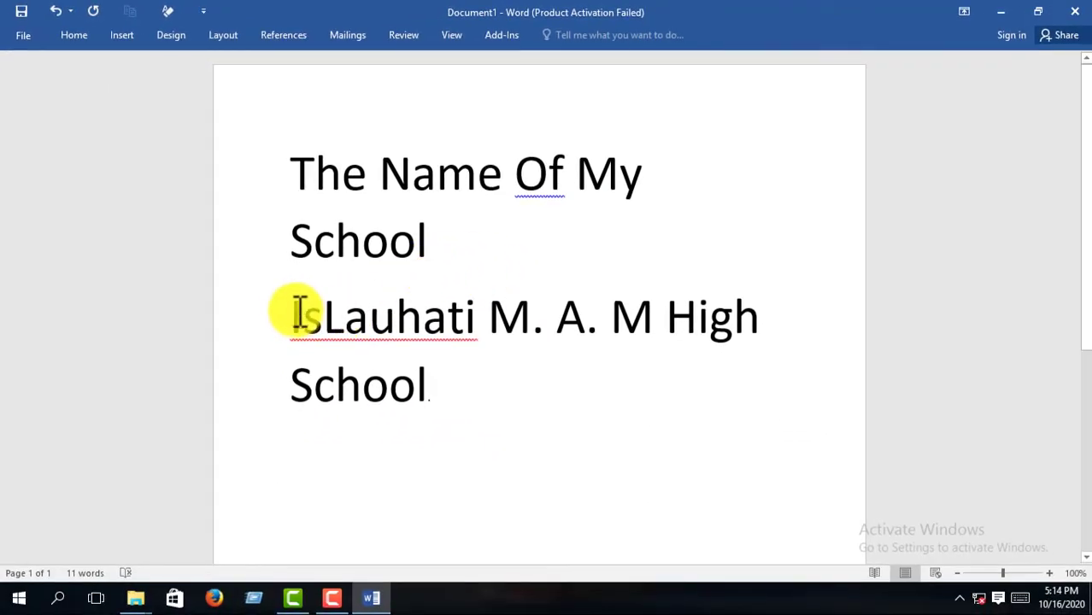
key(BackSpace)
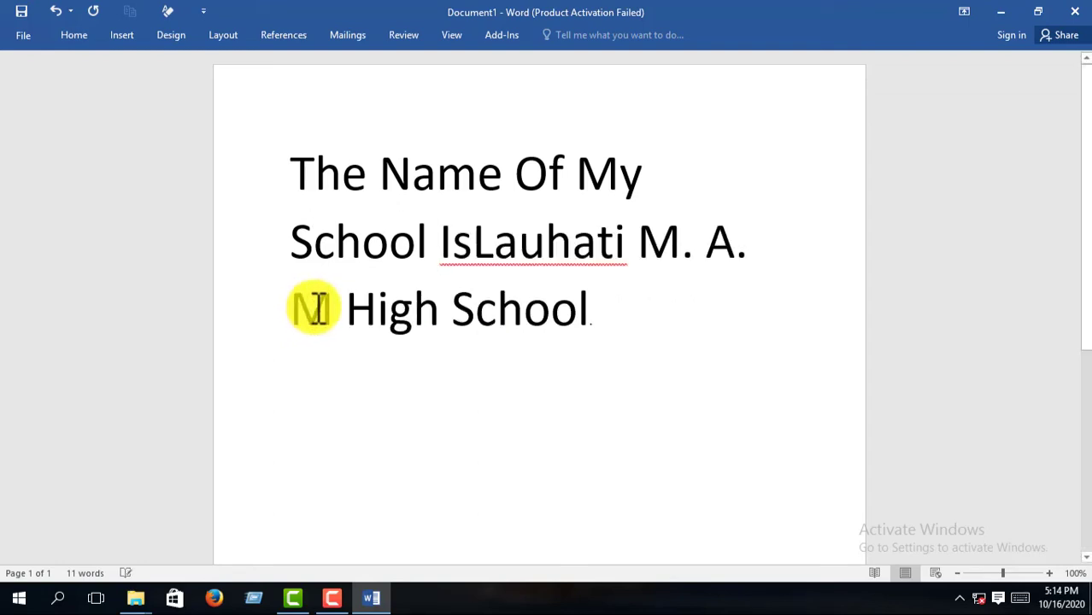